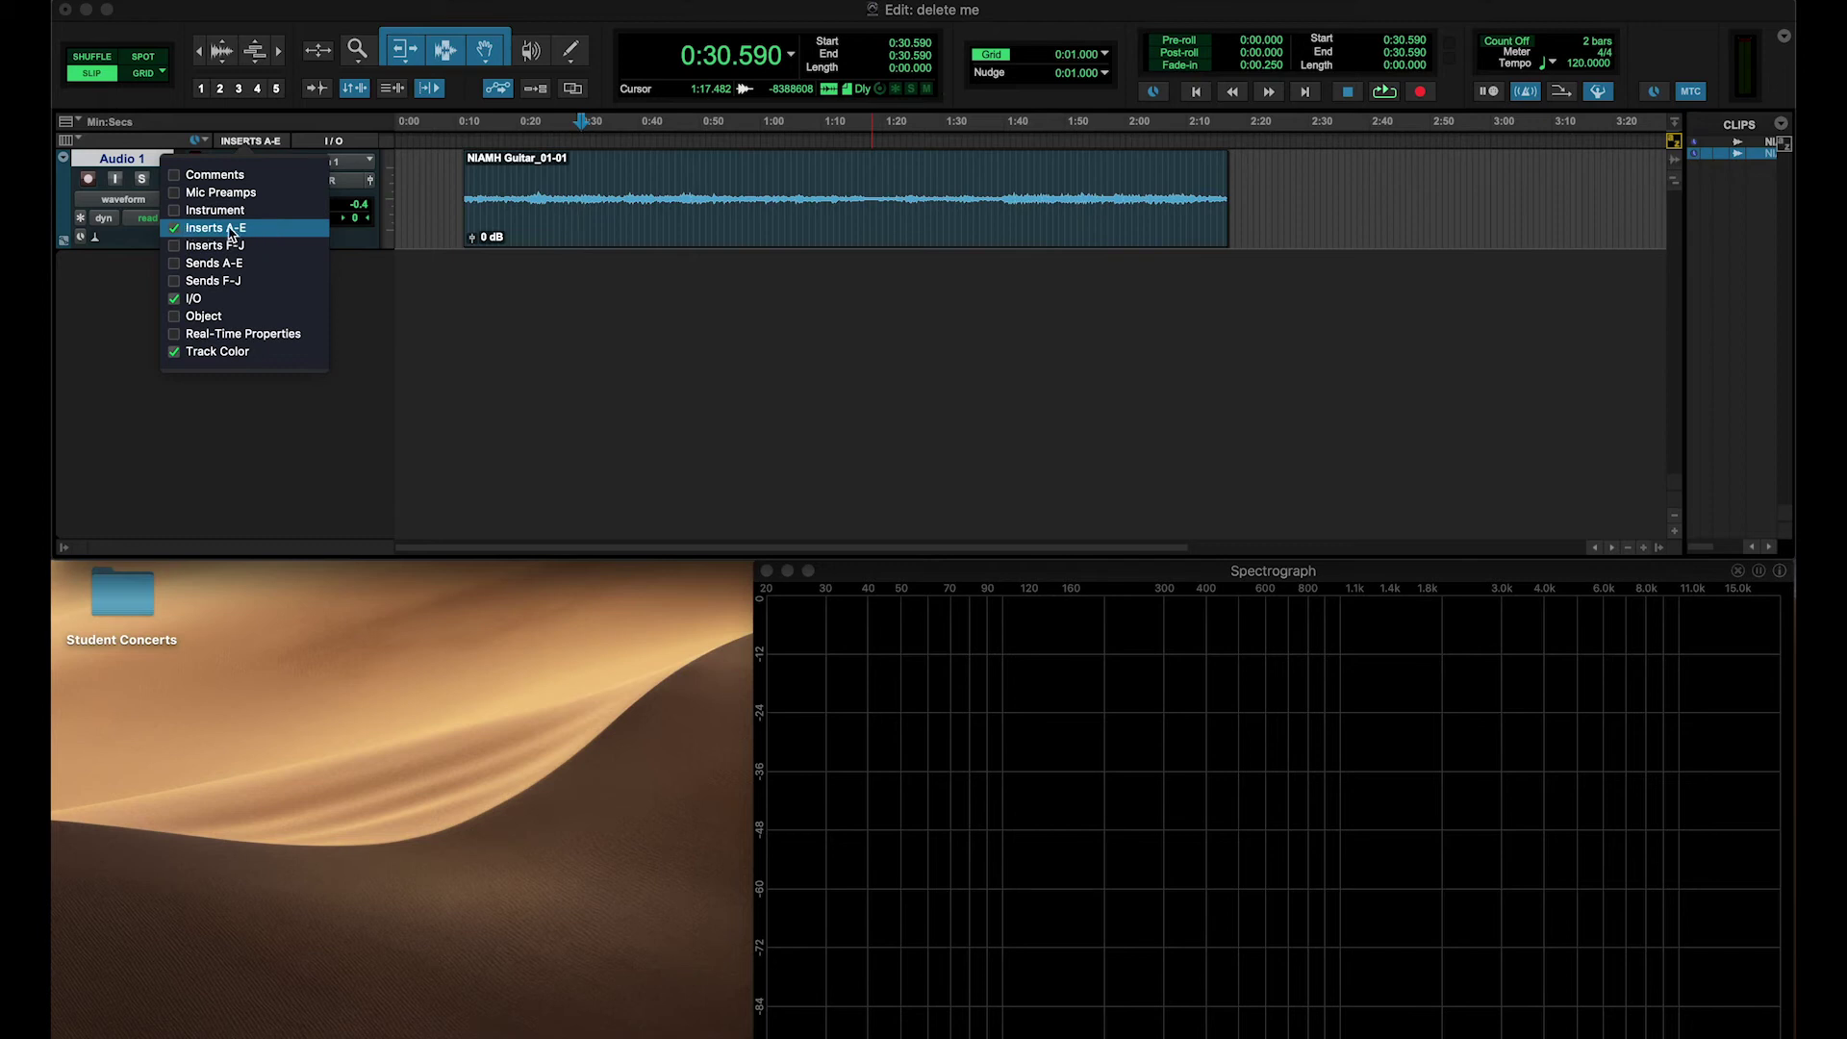
Show the Inserts F-J section in the Mix window's channel strips and return to the Edit window.
left_click(351, 269)
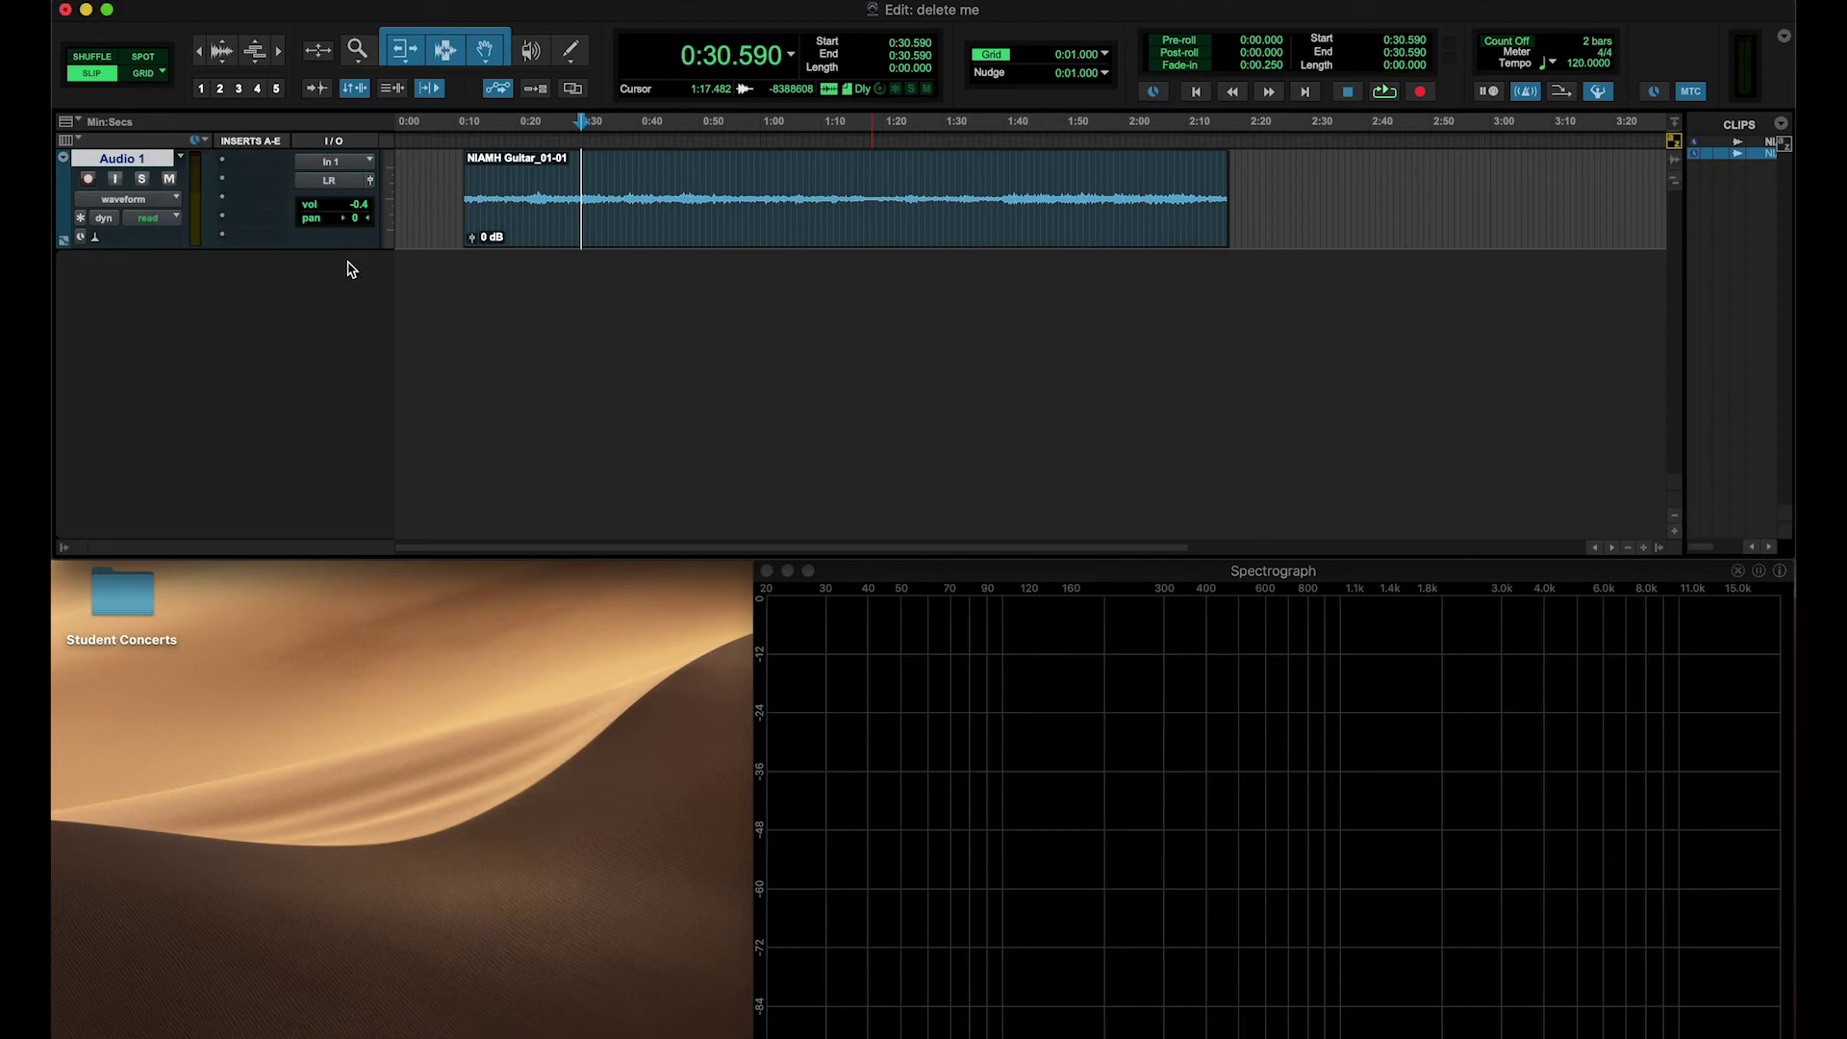
key("super+equal")
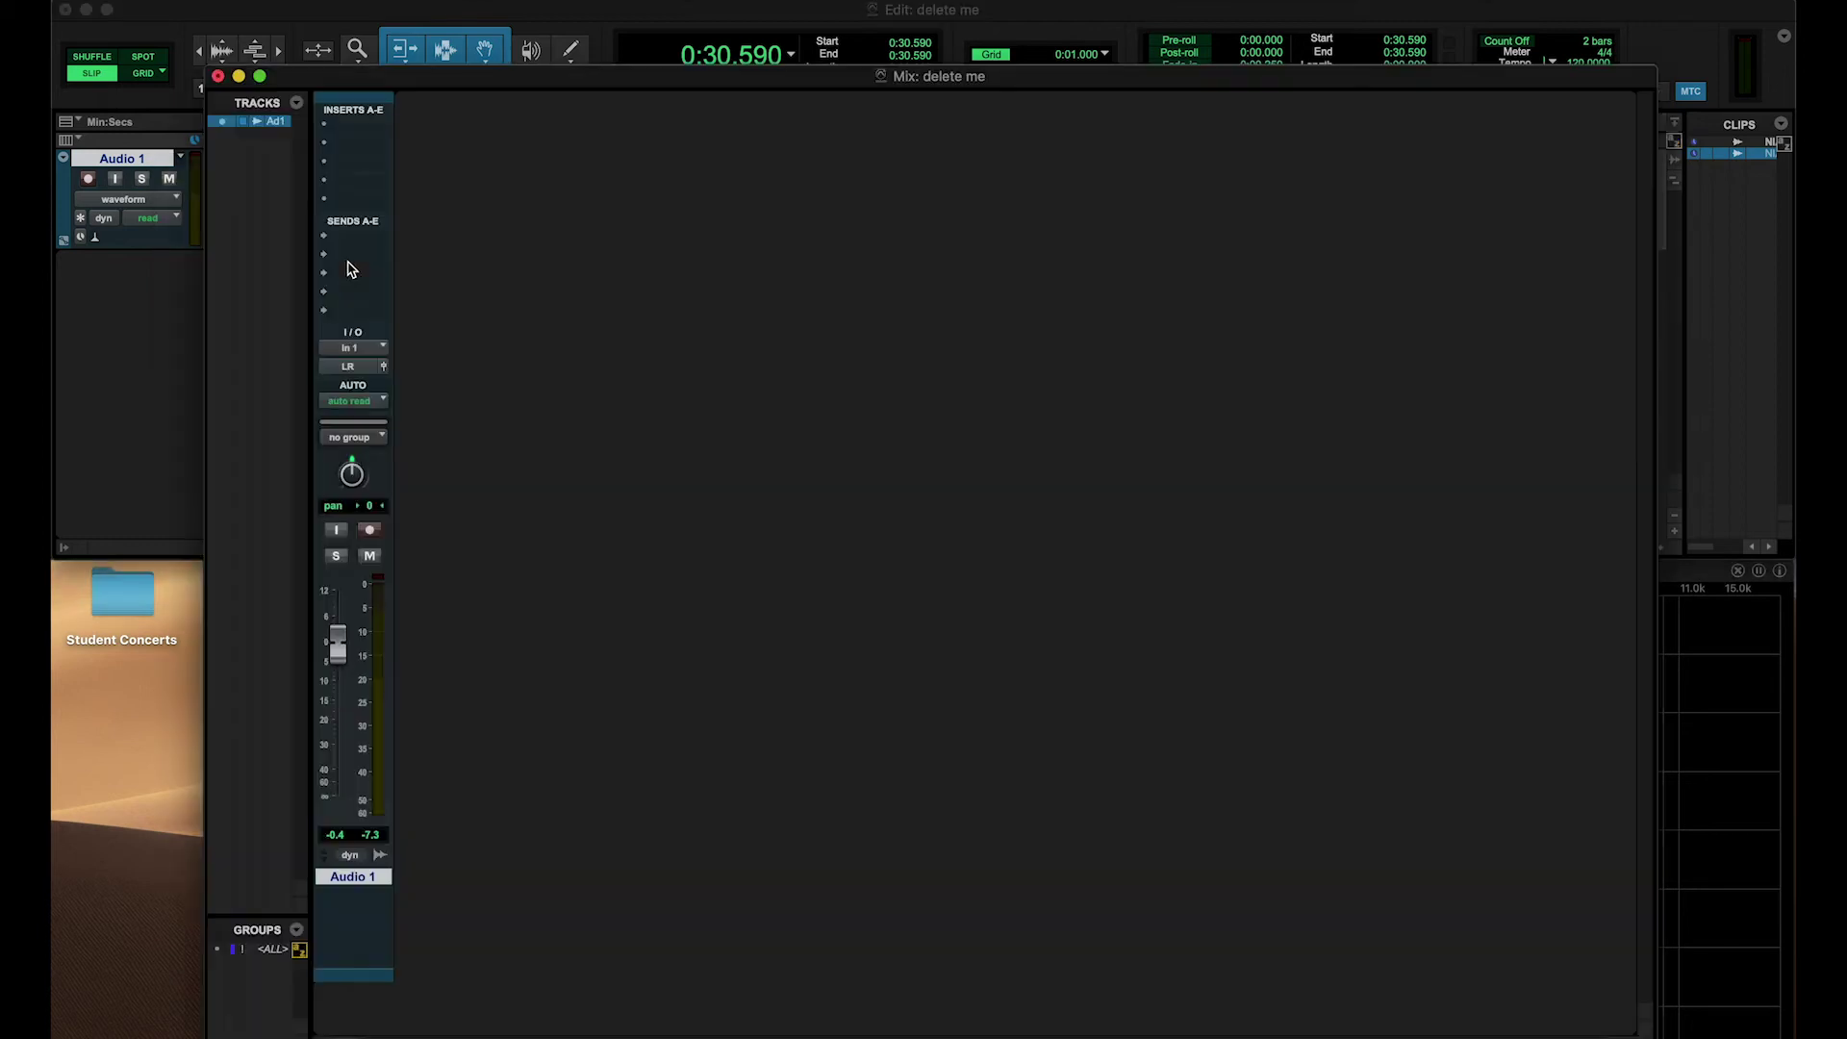
left_click(353, 112)
left_click(325, 222)
left_click(580, 255)
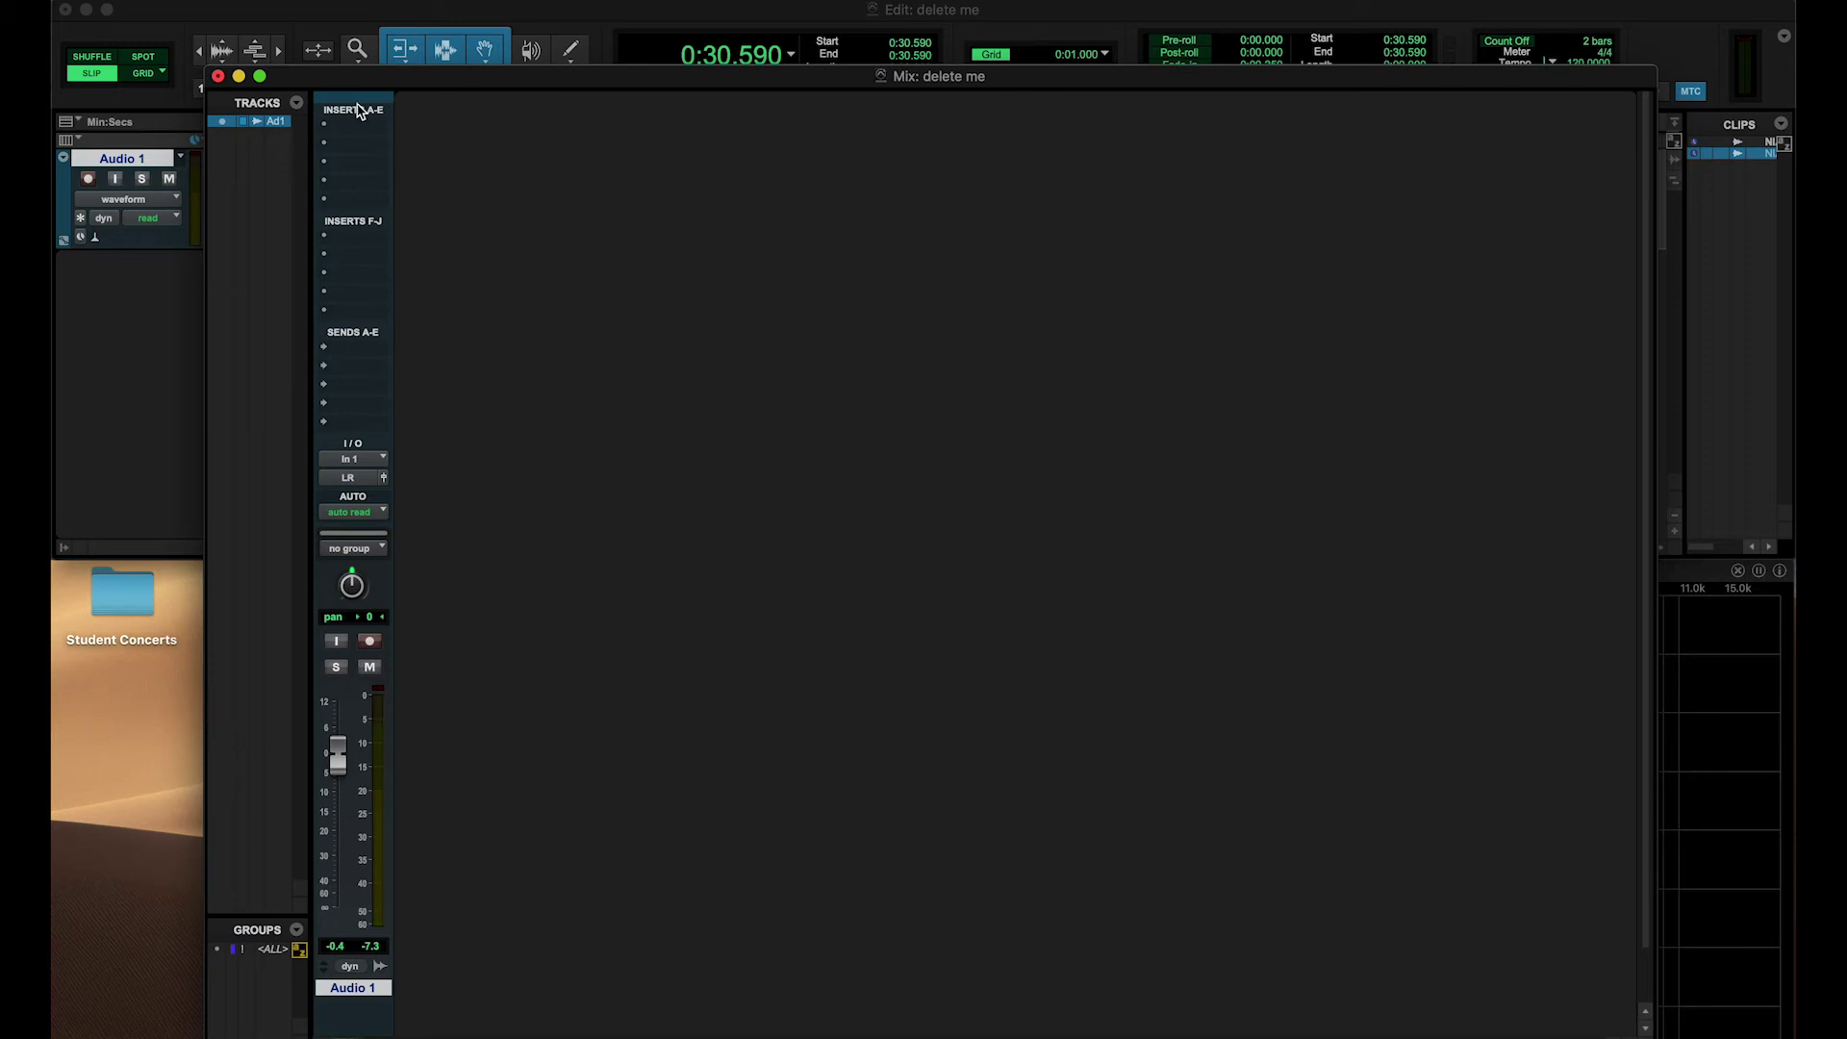
left_click(238, 76)
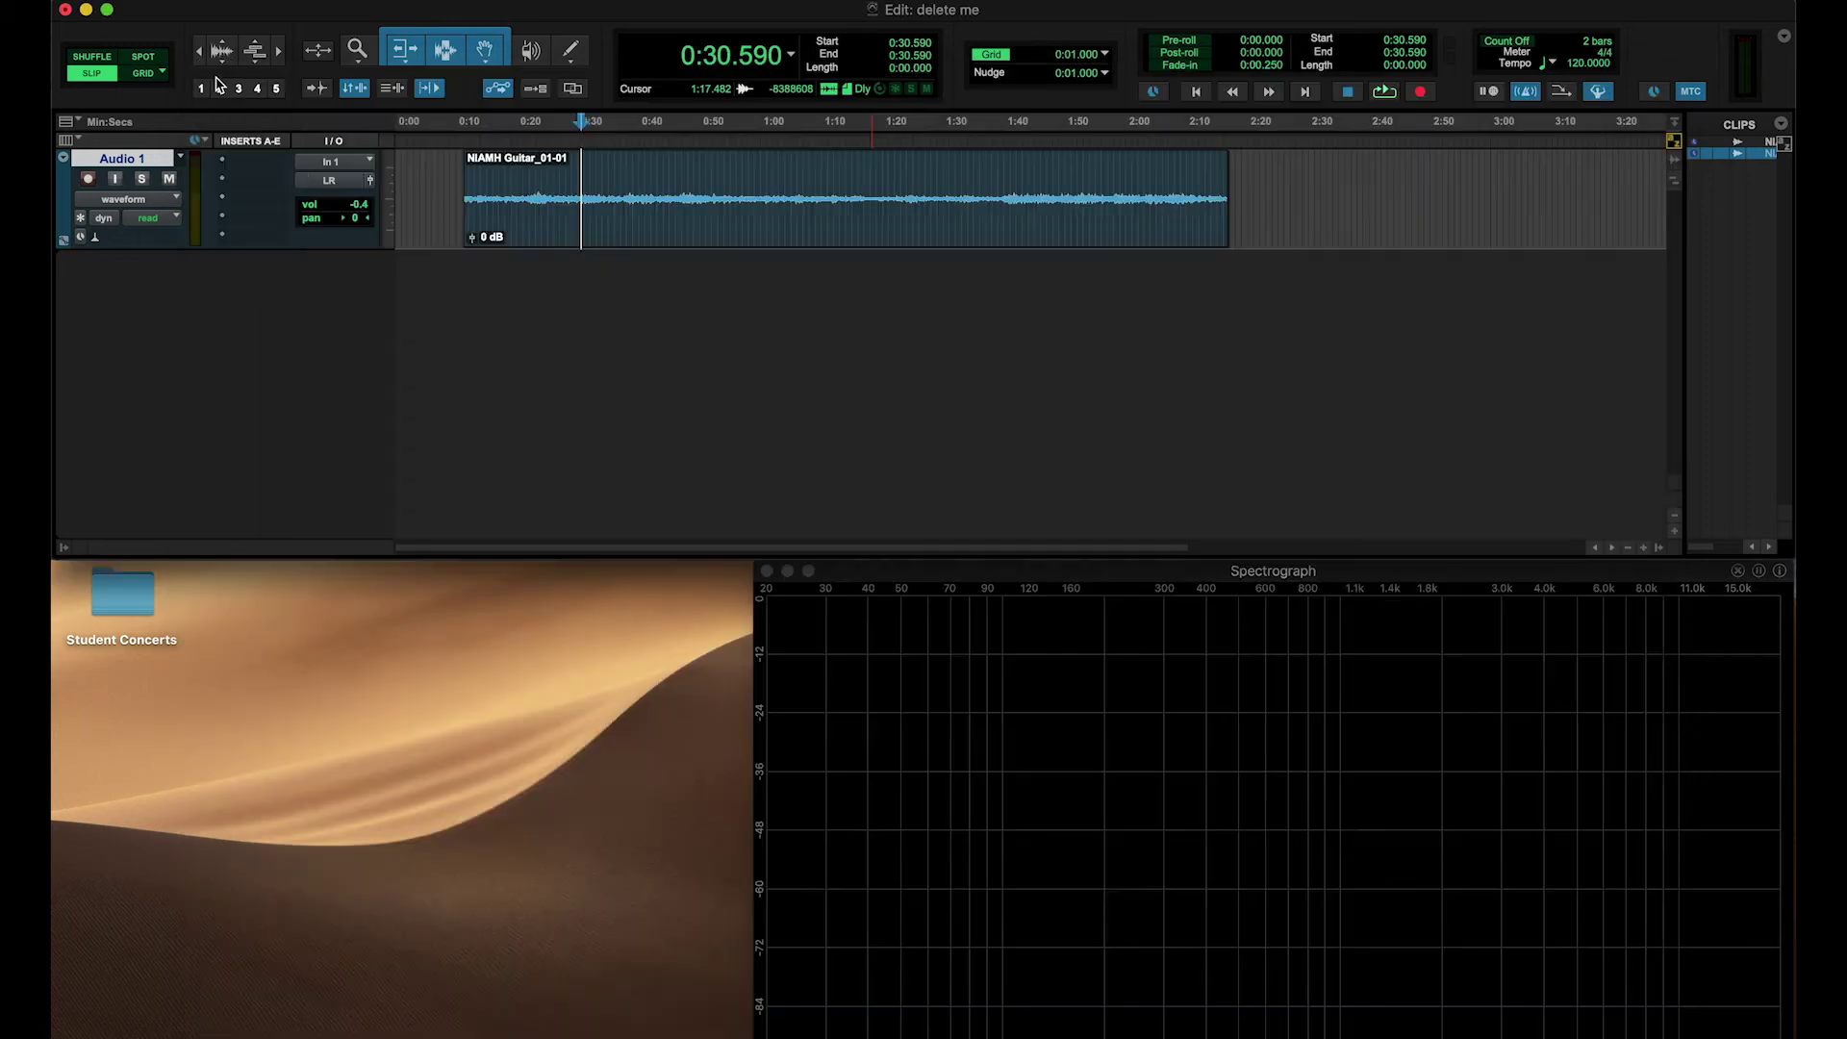
Insert the EQ3 7-Band (mono) plug-in in the first insert slot of the Audio 1 track.
left_click(256, 166)
mouse_move(256, 169)
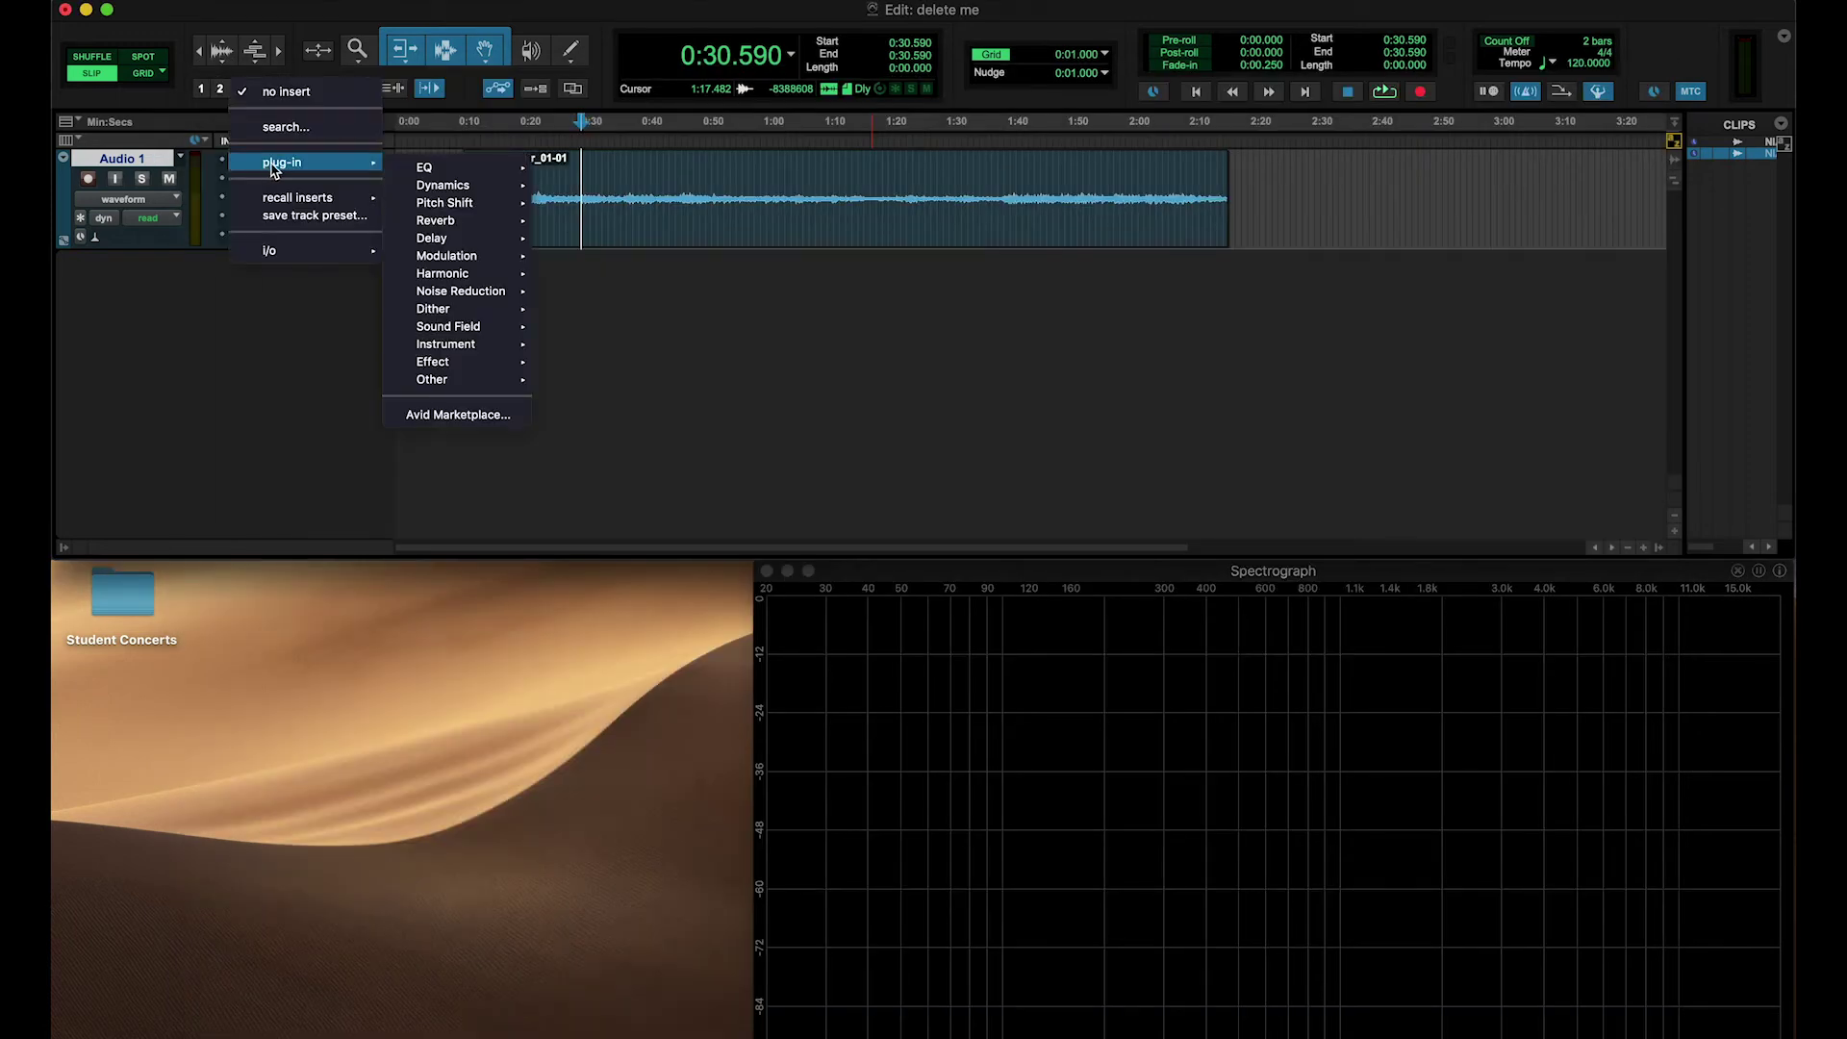
mouse_move(428, 171)
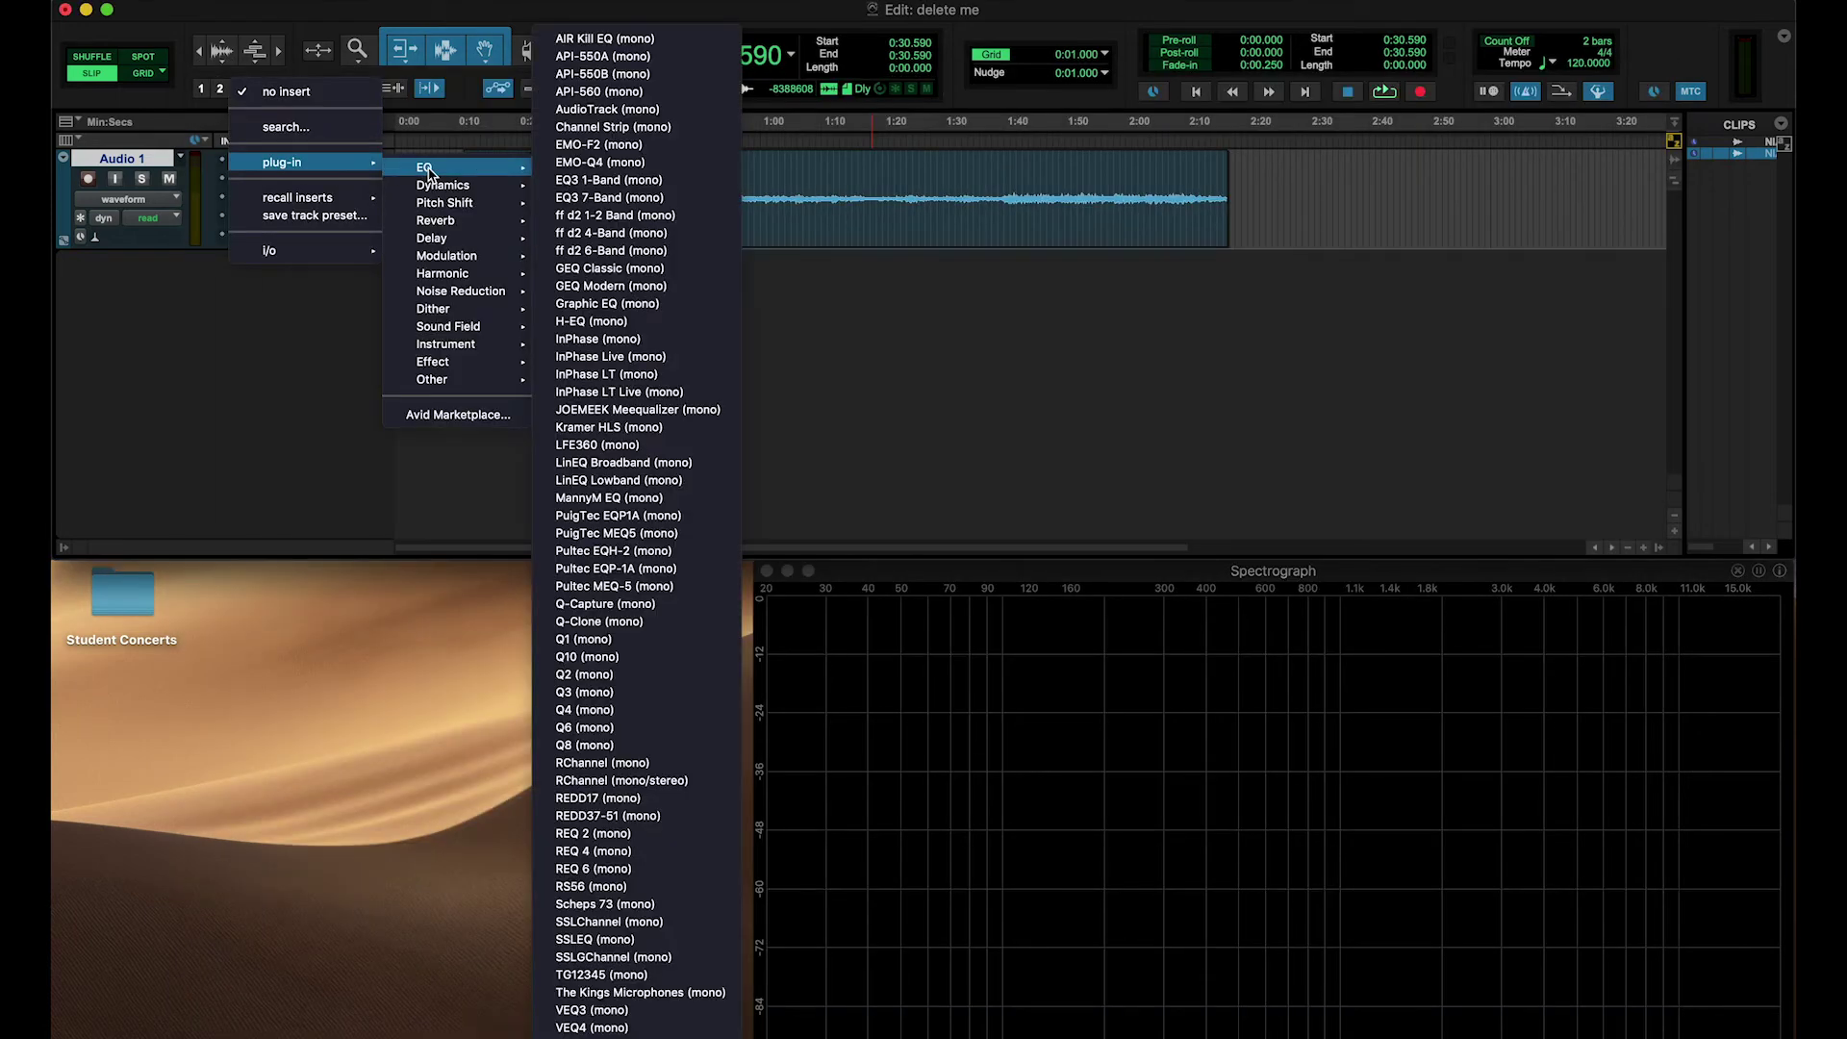
left_click(642, 199)
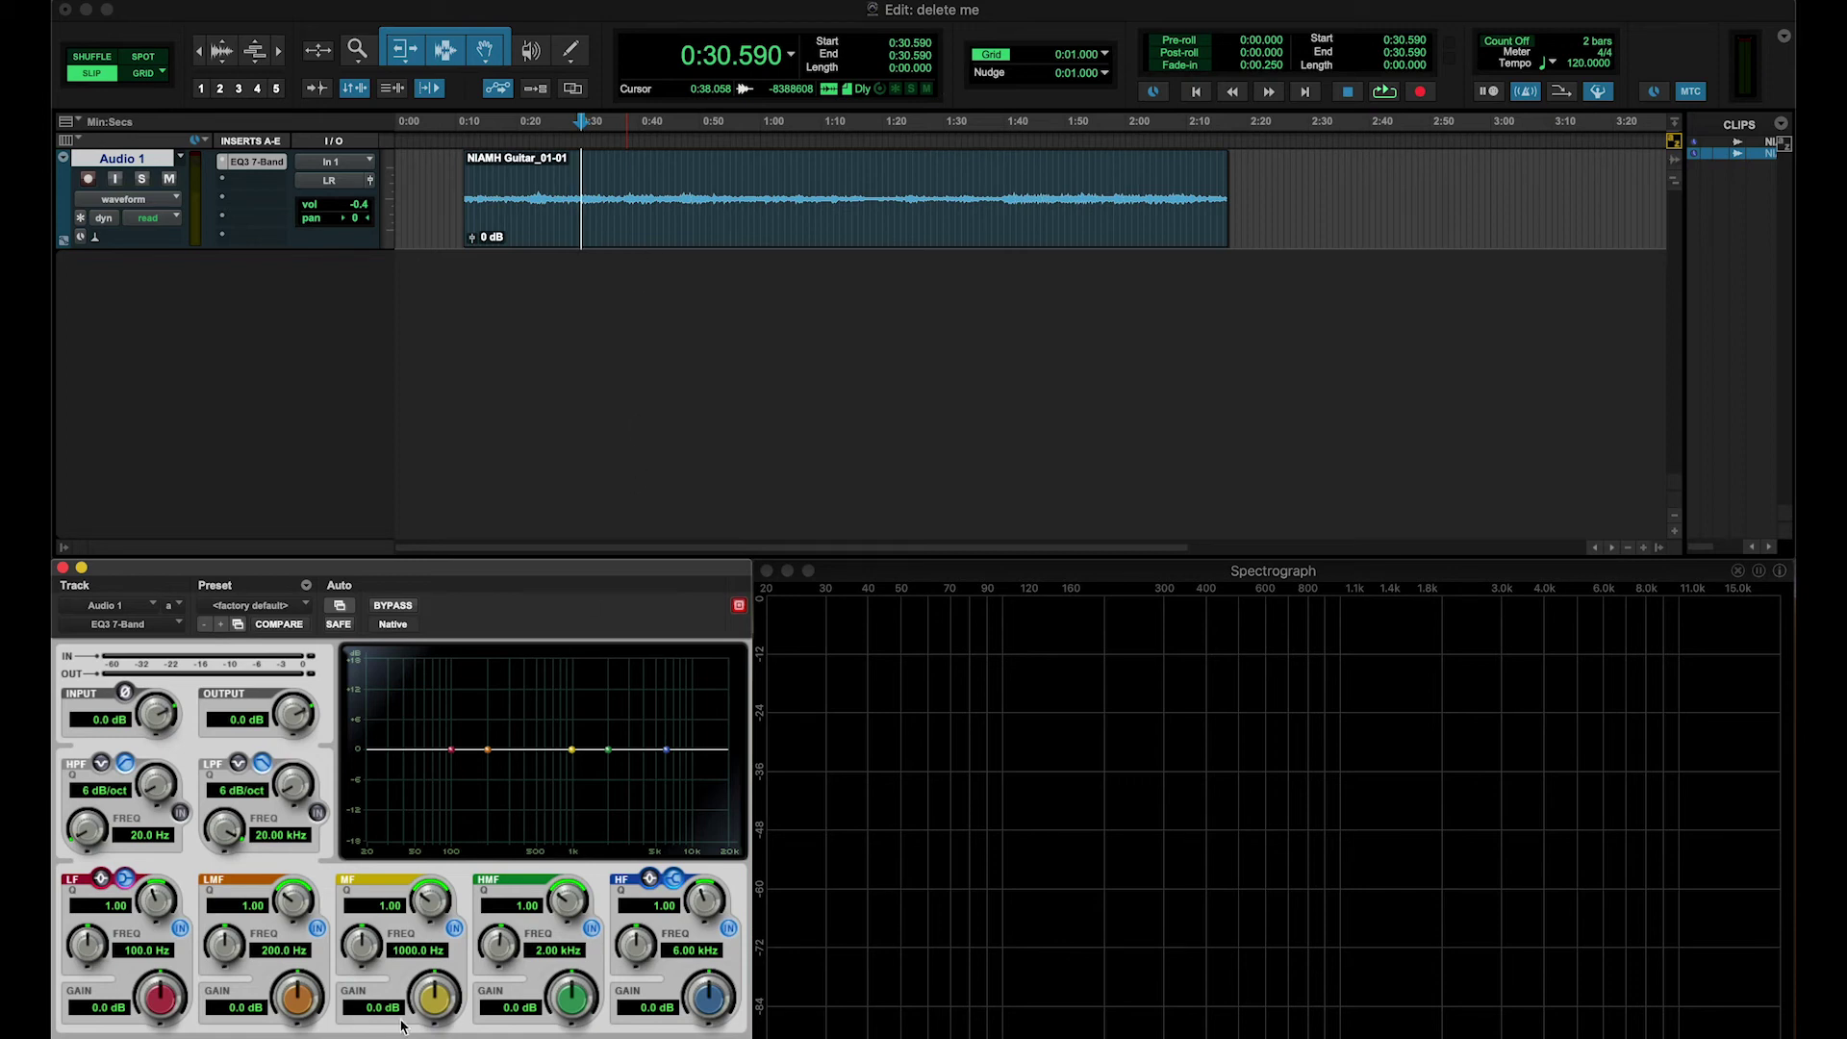
Boost the EQ's MF band by 12.8 dB, narrow its Q to 8.91 and move its frequency to 864.5 Hz.
left_click_drag(435, 1004, 443, 926)
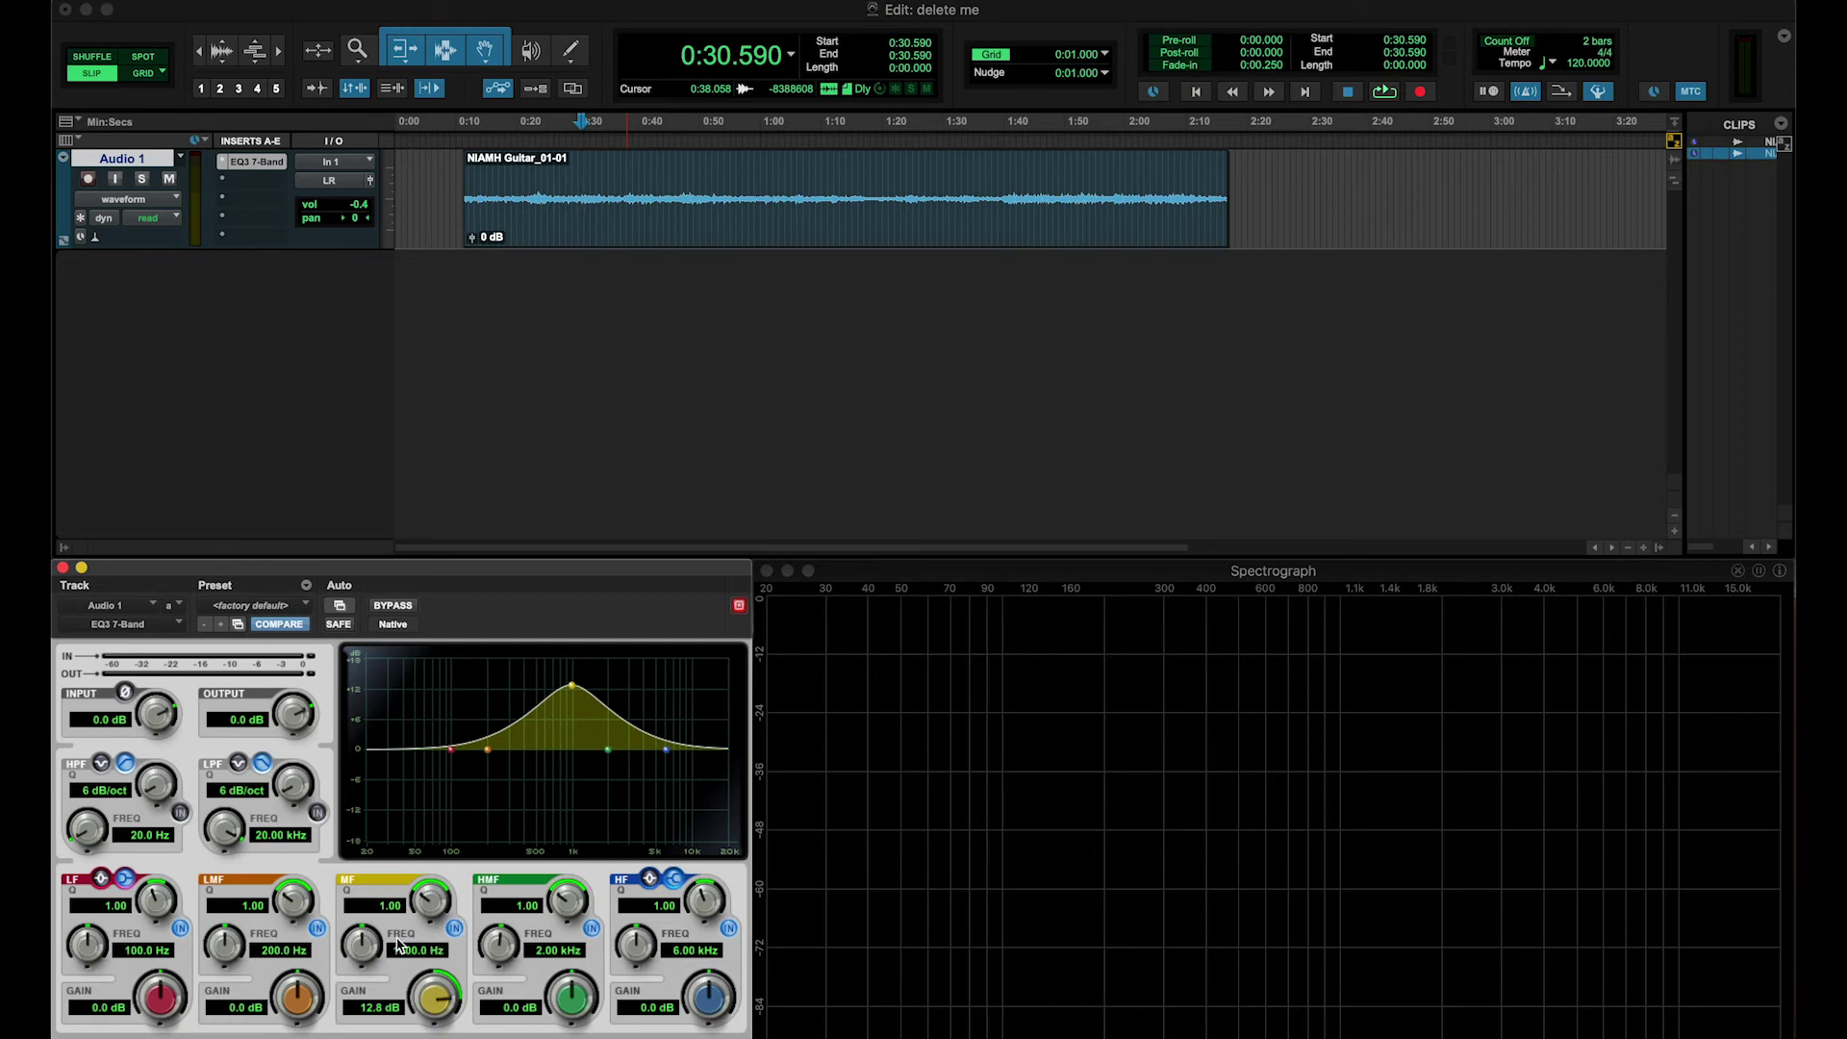
left_click_drag(423, 902, 435, 830)
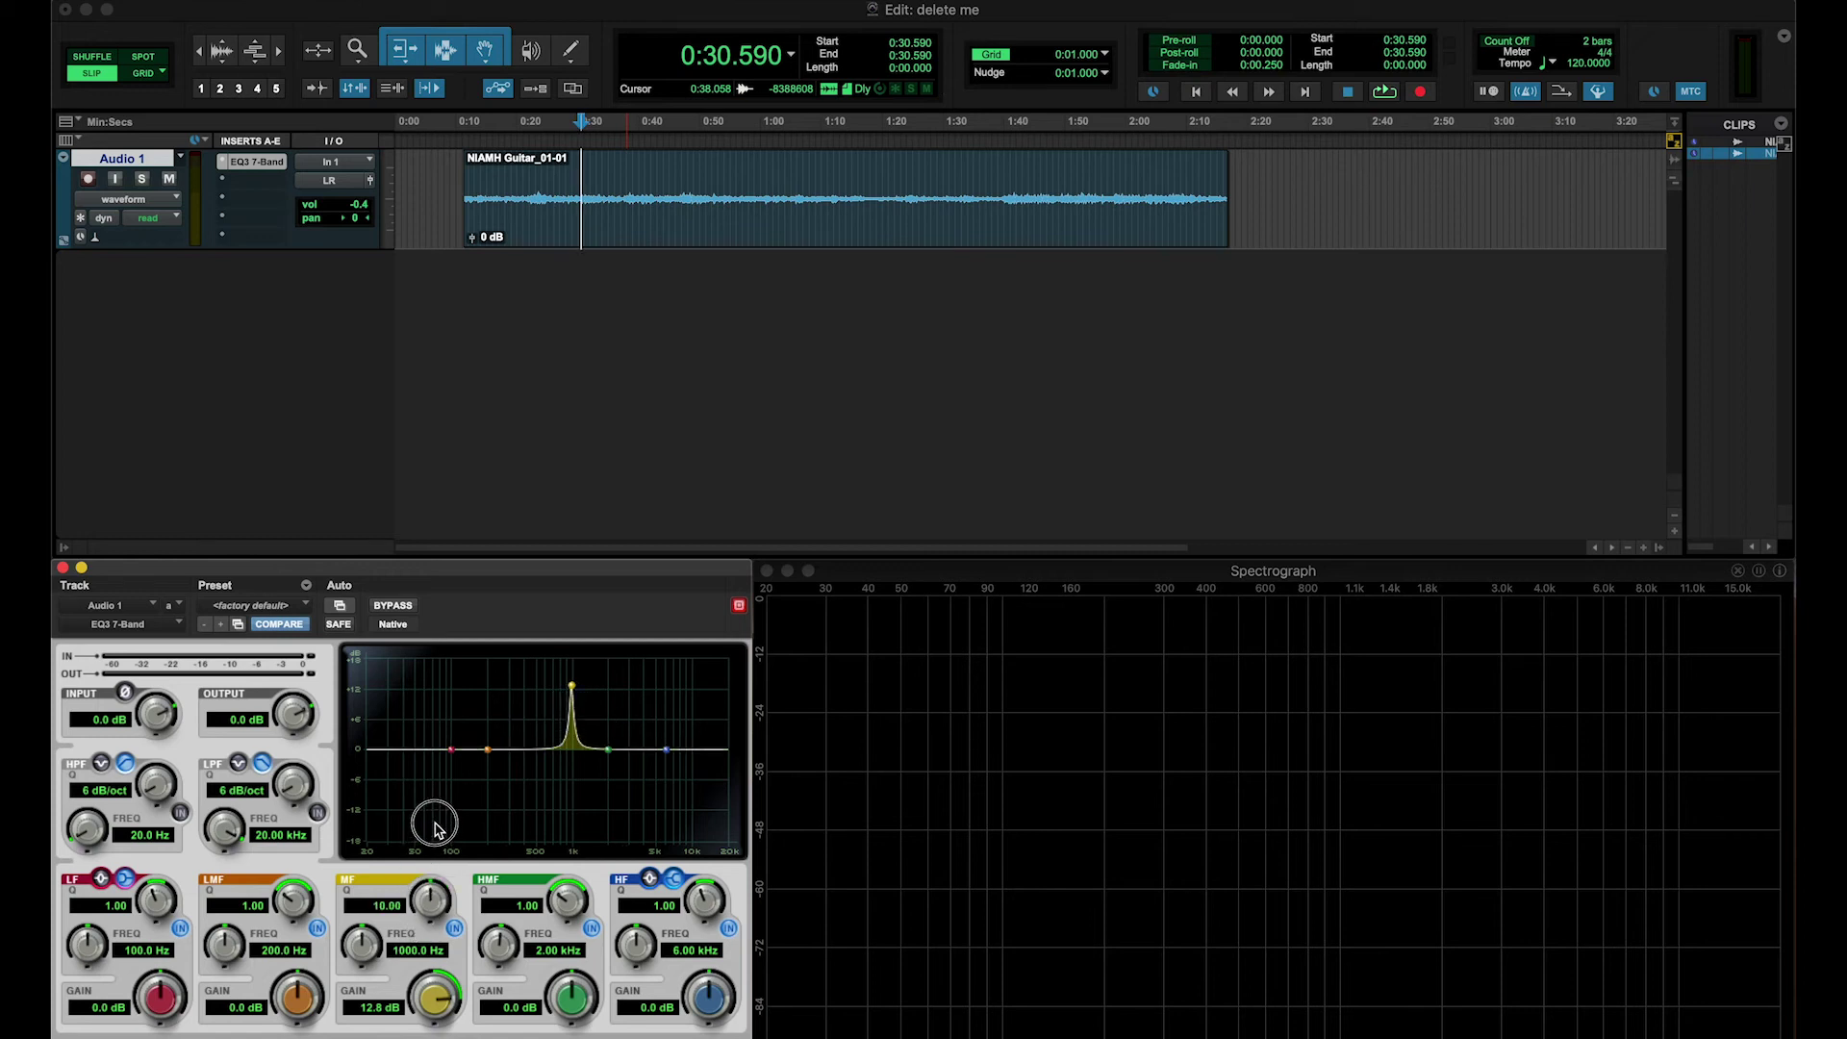
left_click_drag(429, 899, 425, 912)
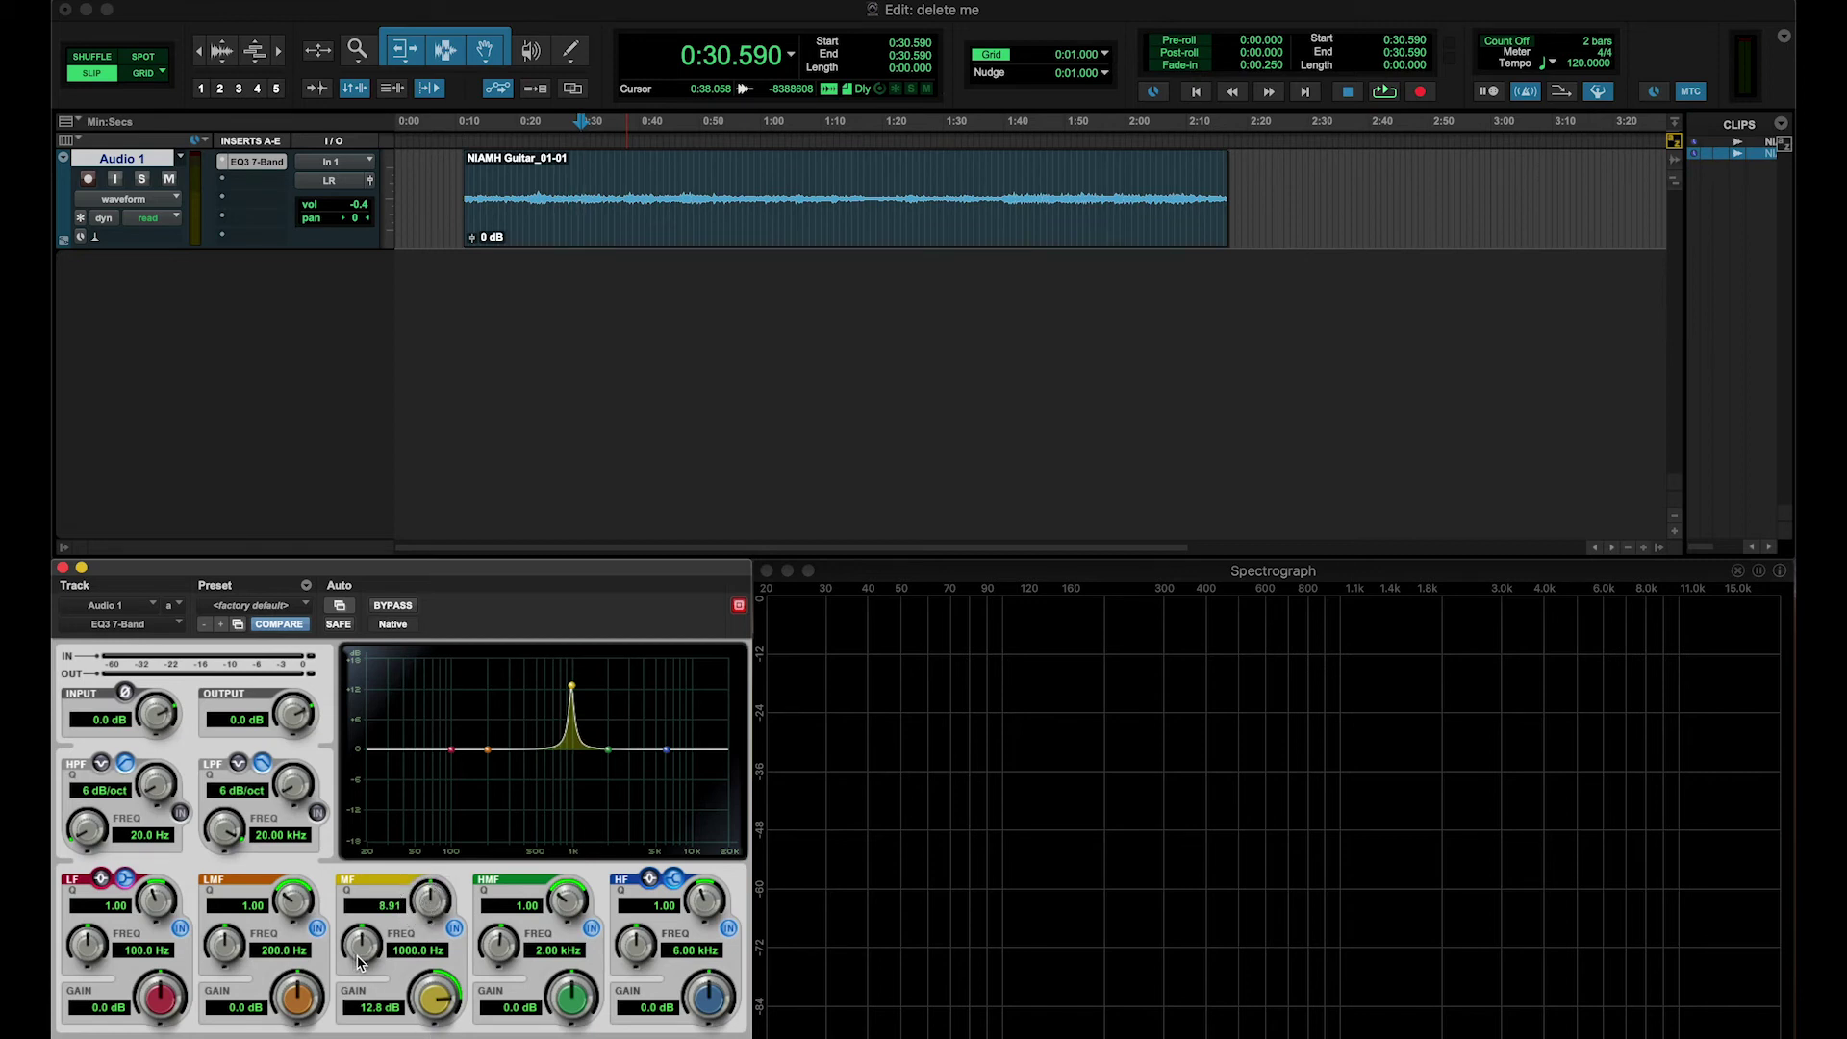
mouse_move(362, 960)
left_mouse_down()
mouse_move(327, 1029)
mouse_move(358, 957)
mouse_move(348, 986)
left_mouse_up()
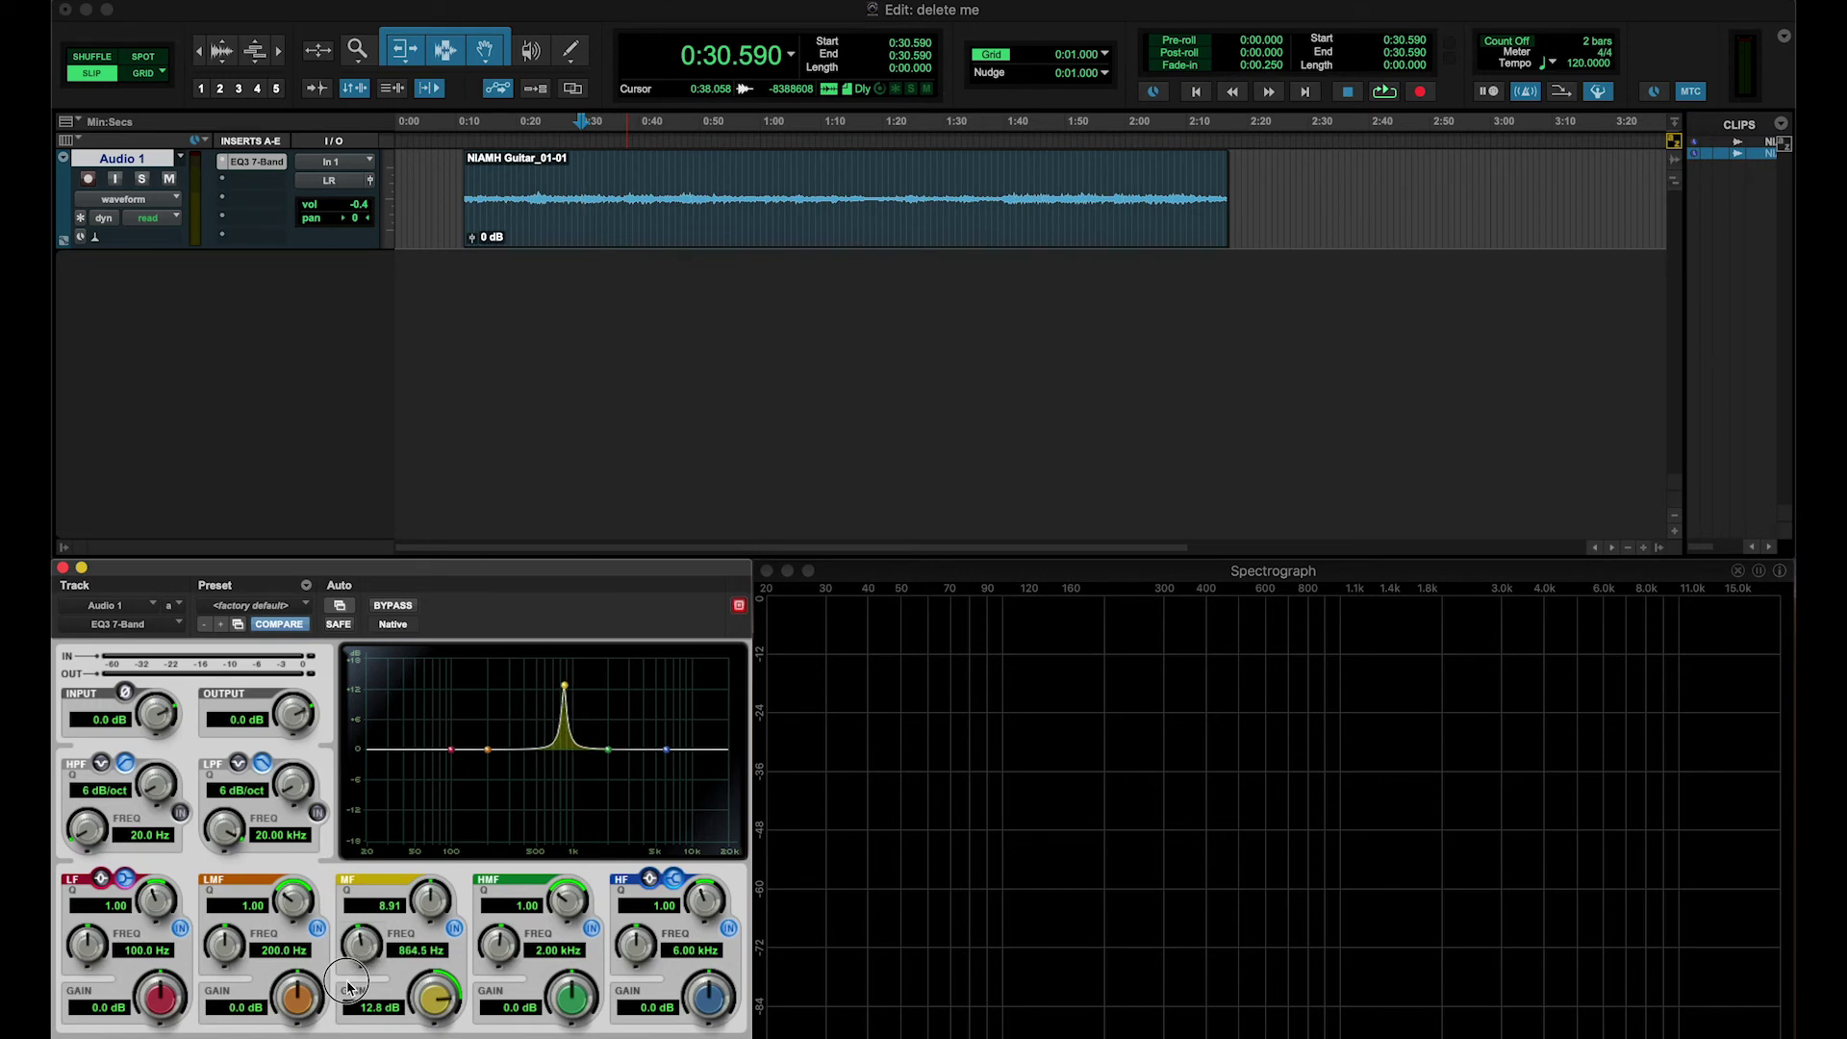
left_click_drag(348, 986, 348, 987)
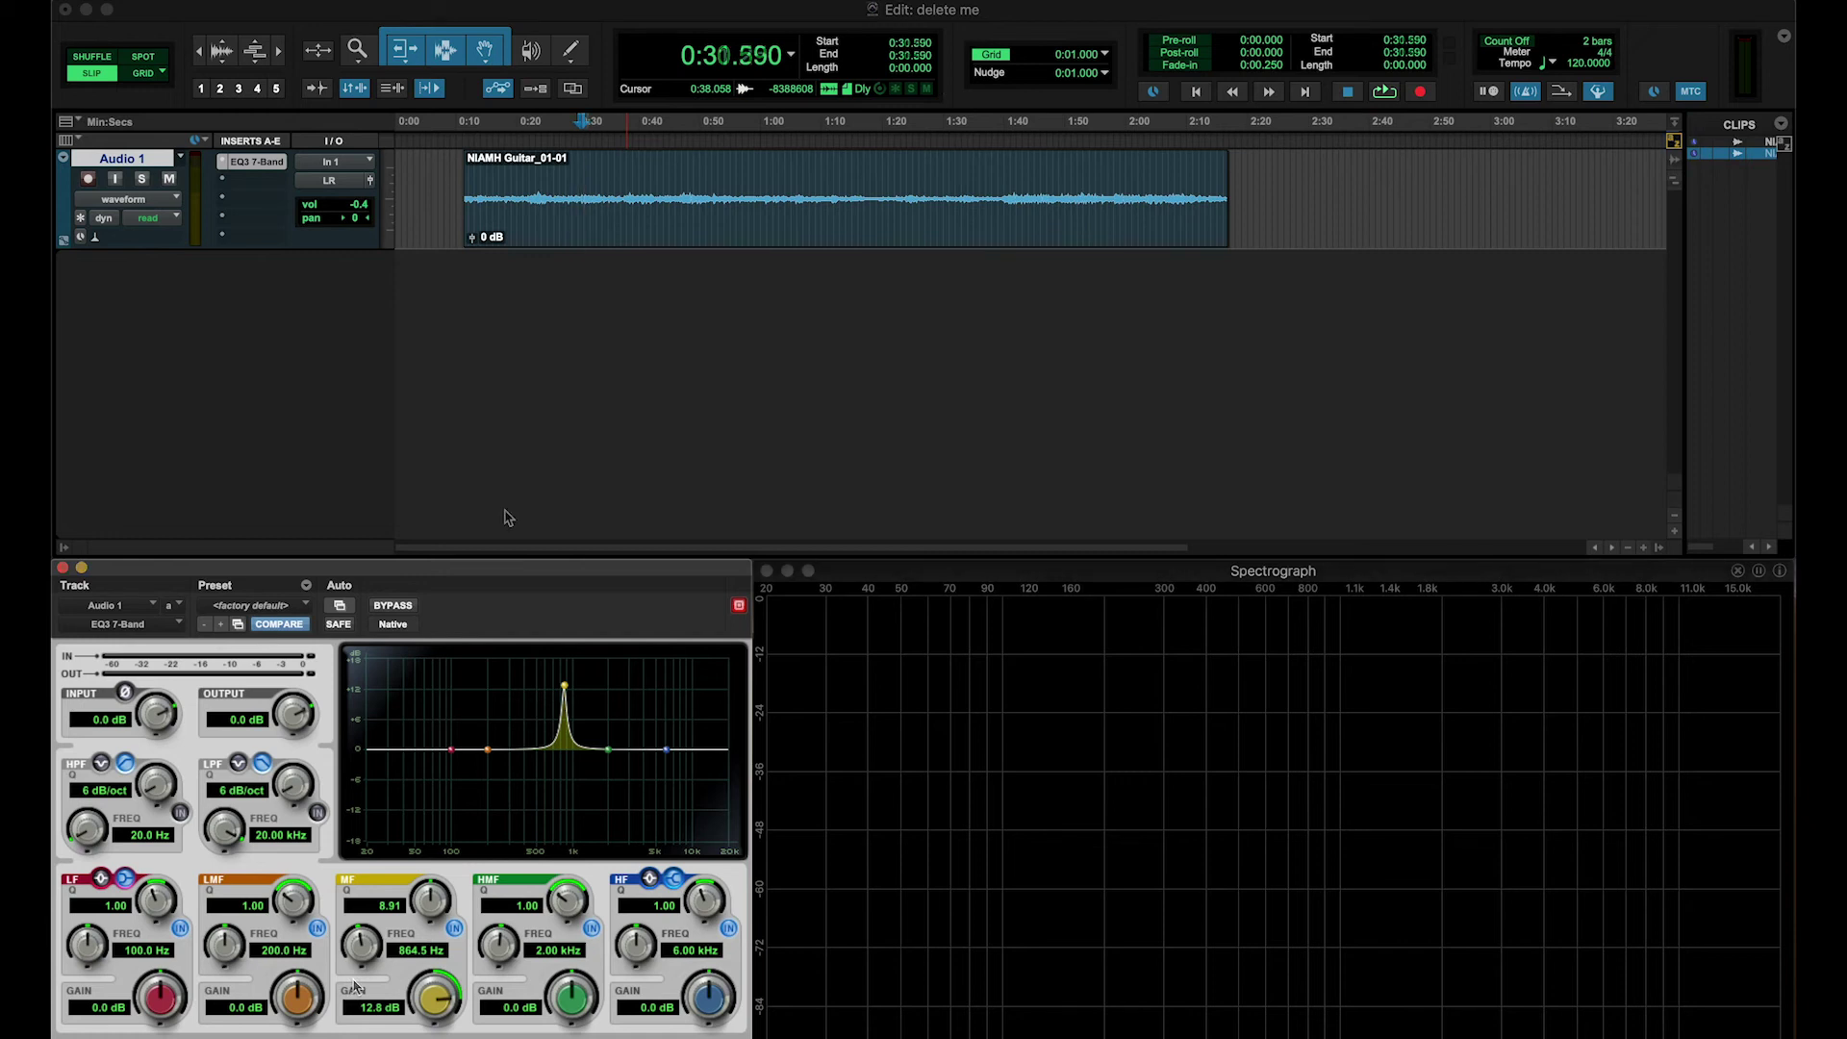
Play the guitar clip while sweeping the MF boost, ending at 882.7 Hz with Q 10.00 and 15.5 dB gain.
left_click(614, 247)
key("space")
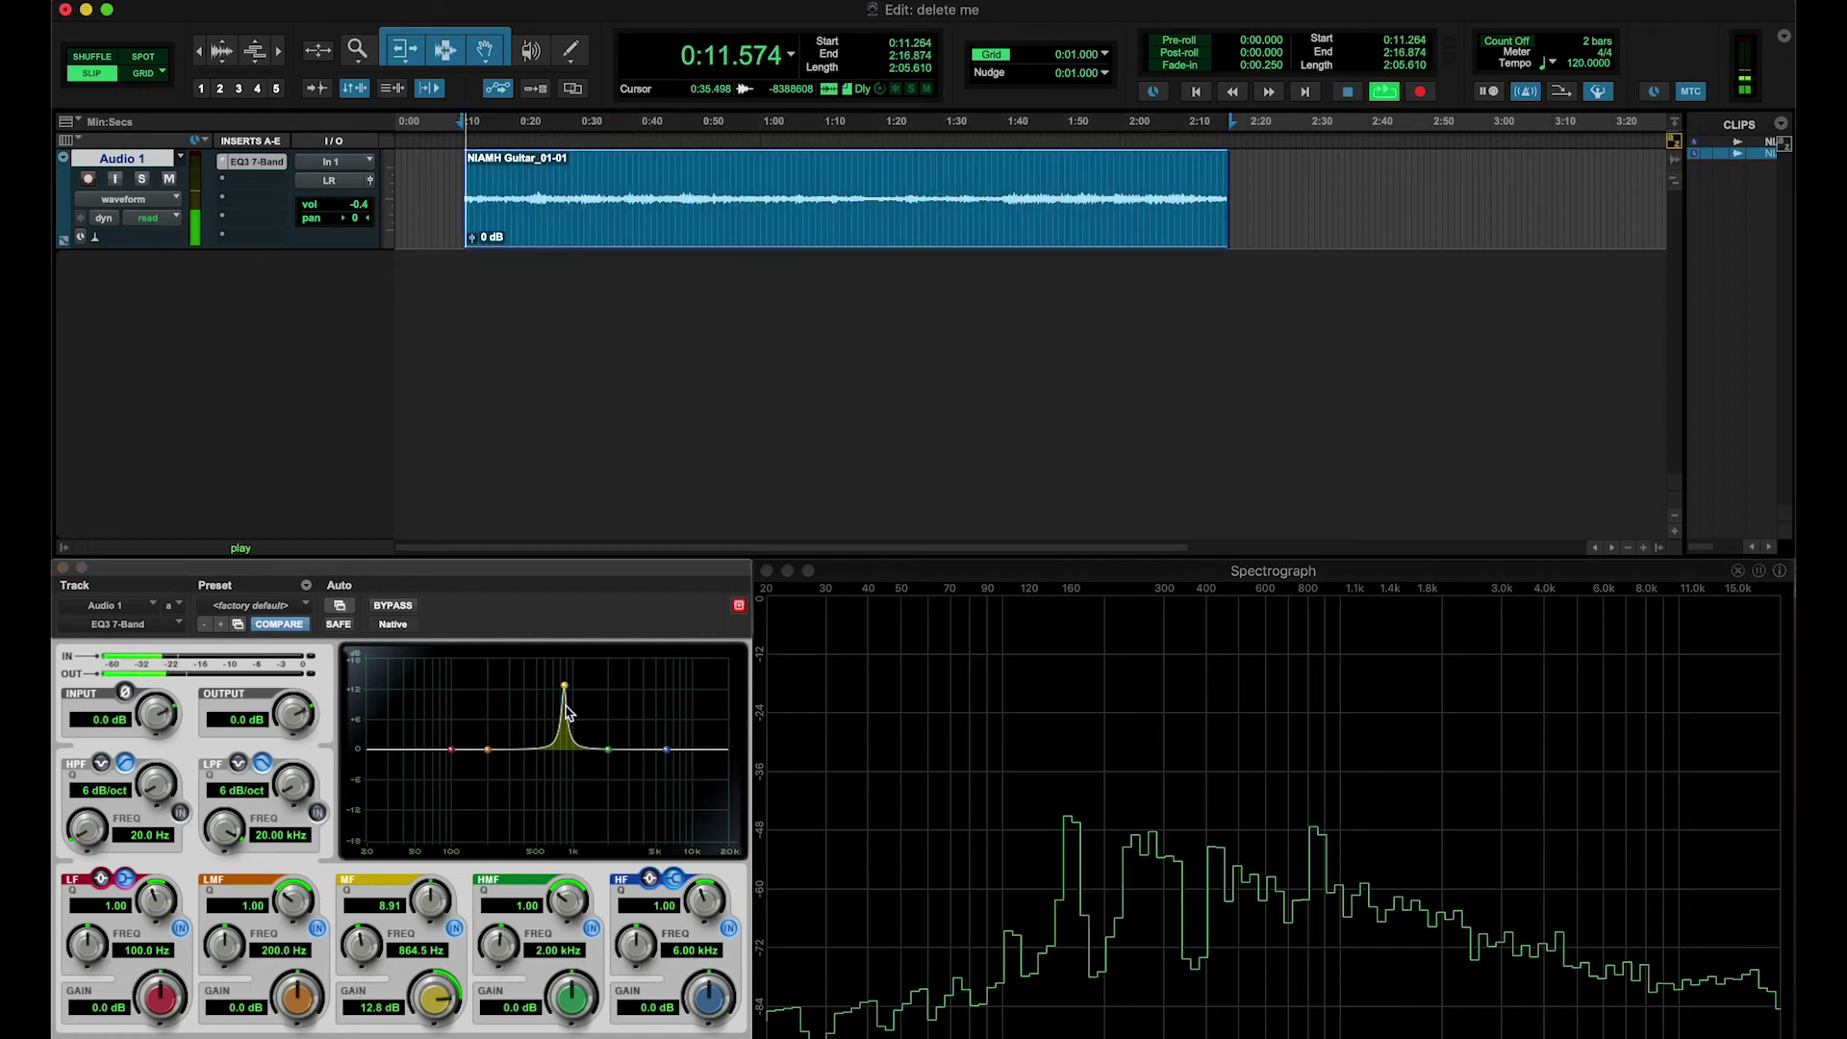
left_click_drag(359, 943, 307, 991)
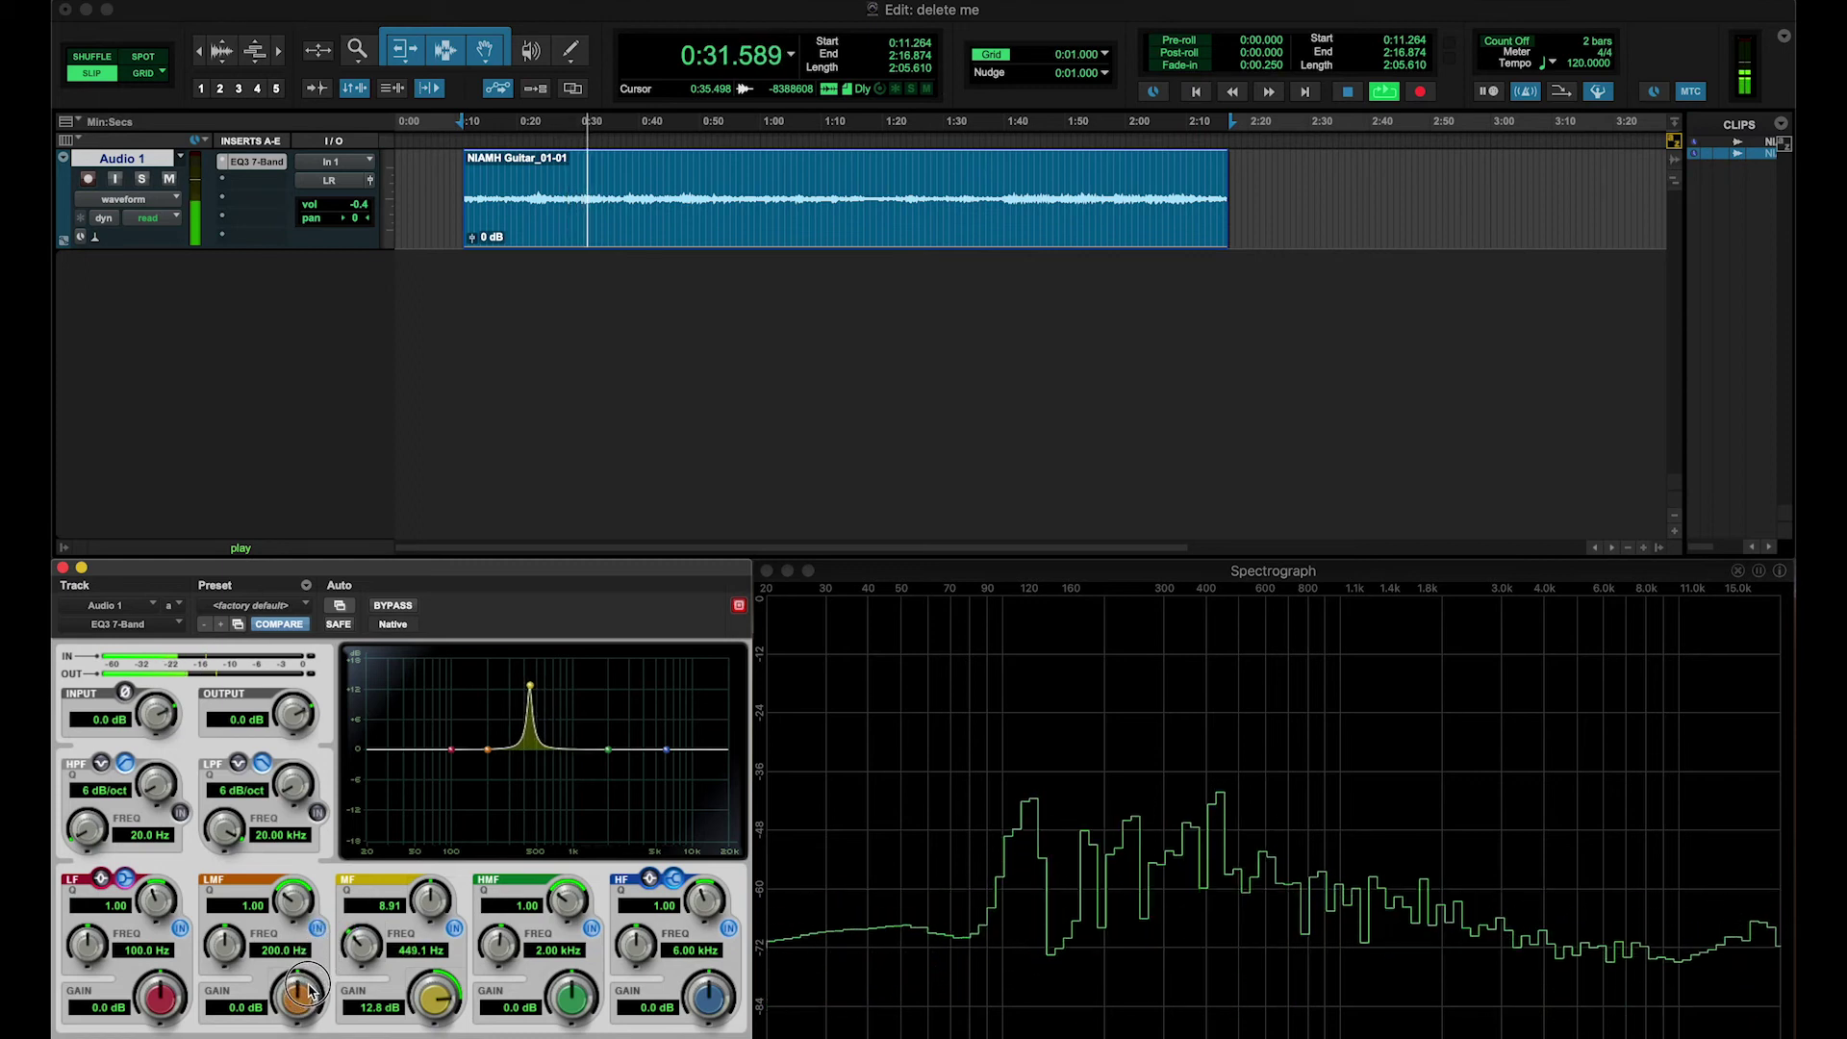
left_click_drag(429, 897, 430, 890)
left_click_drag(358, 943, 421, 1022)
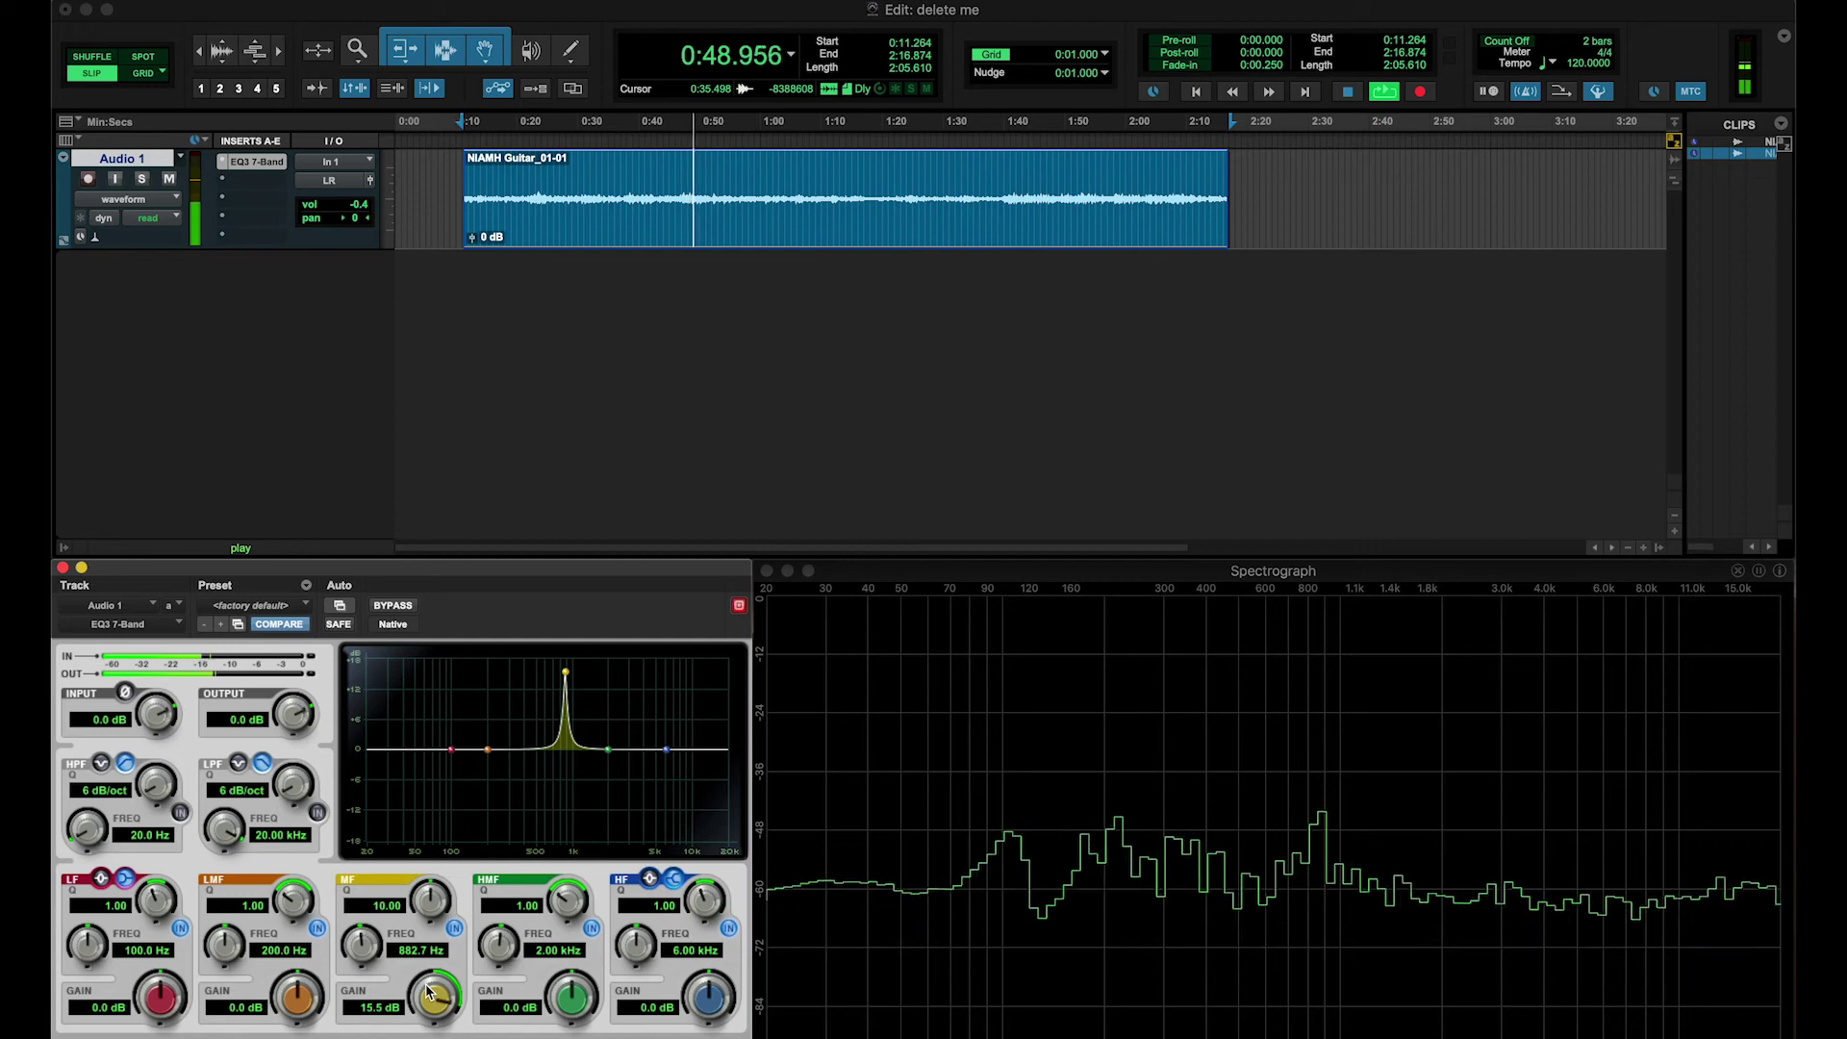
Compare the guitar with and without the narrow MF boost by repeatedly bypassing and re-enabling the EQ during playback.
left_click(390, 606)
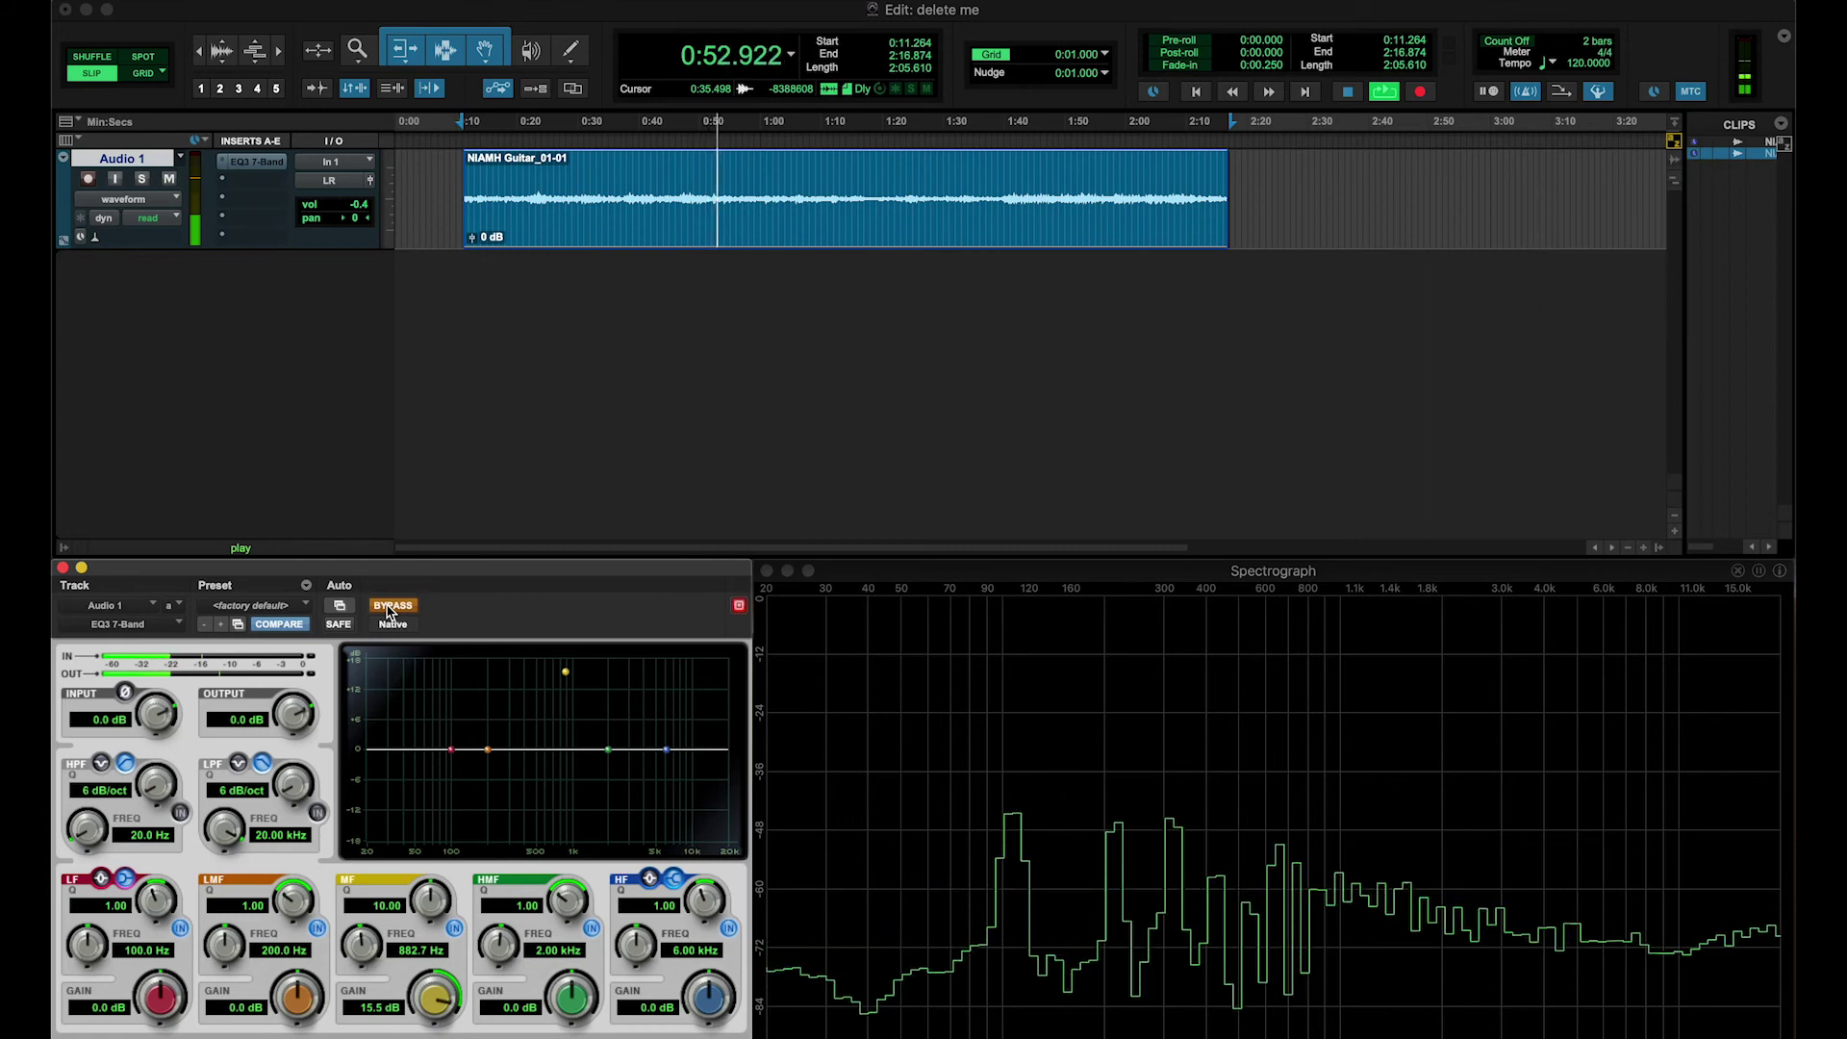
left_click(391, 606)
left_click(390, 606)
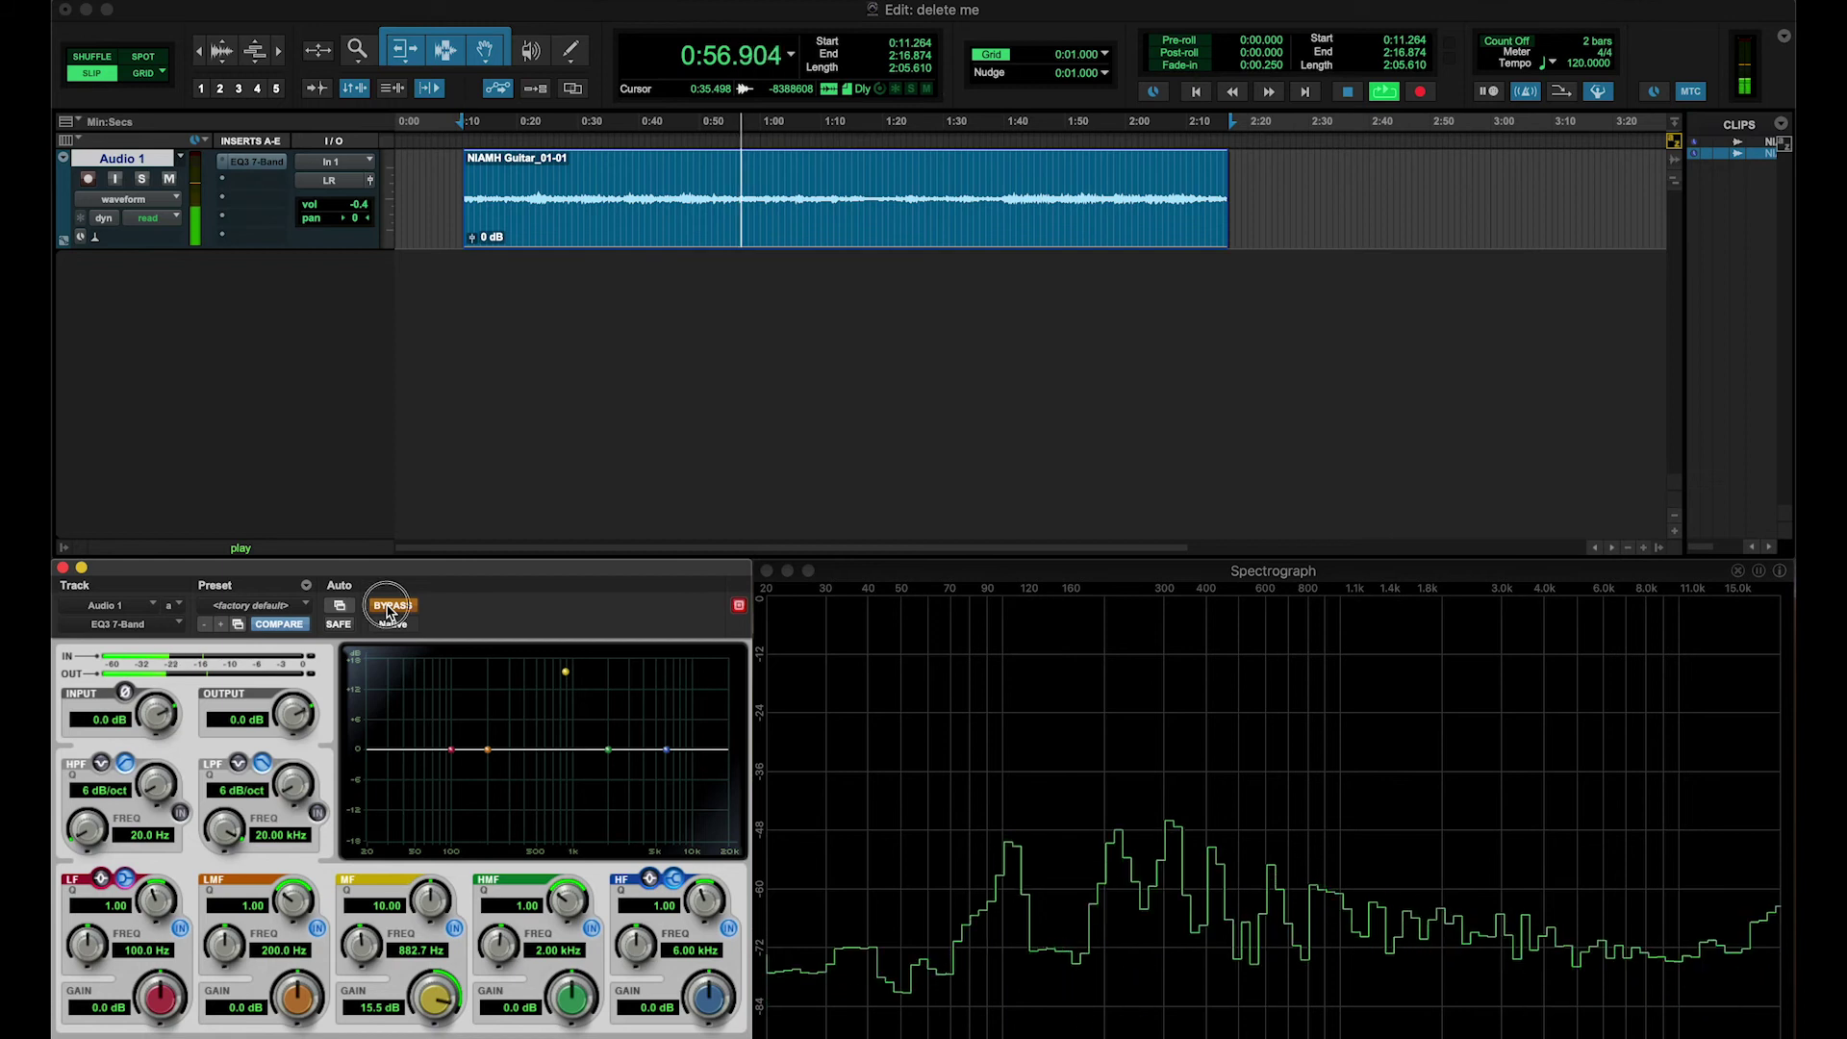
left_click(391, 606)
left_click(391, 606)
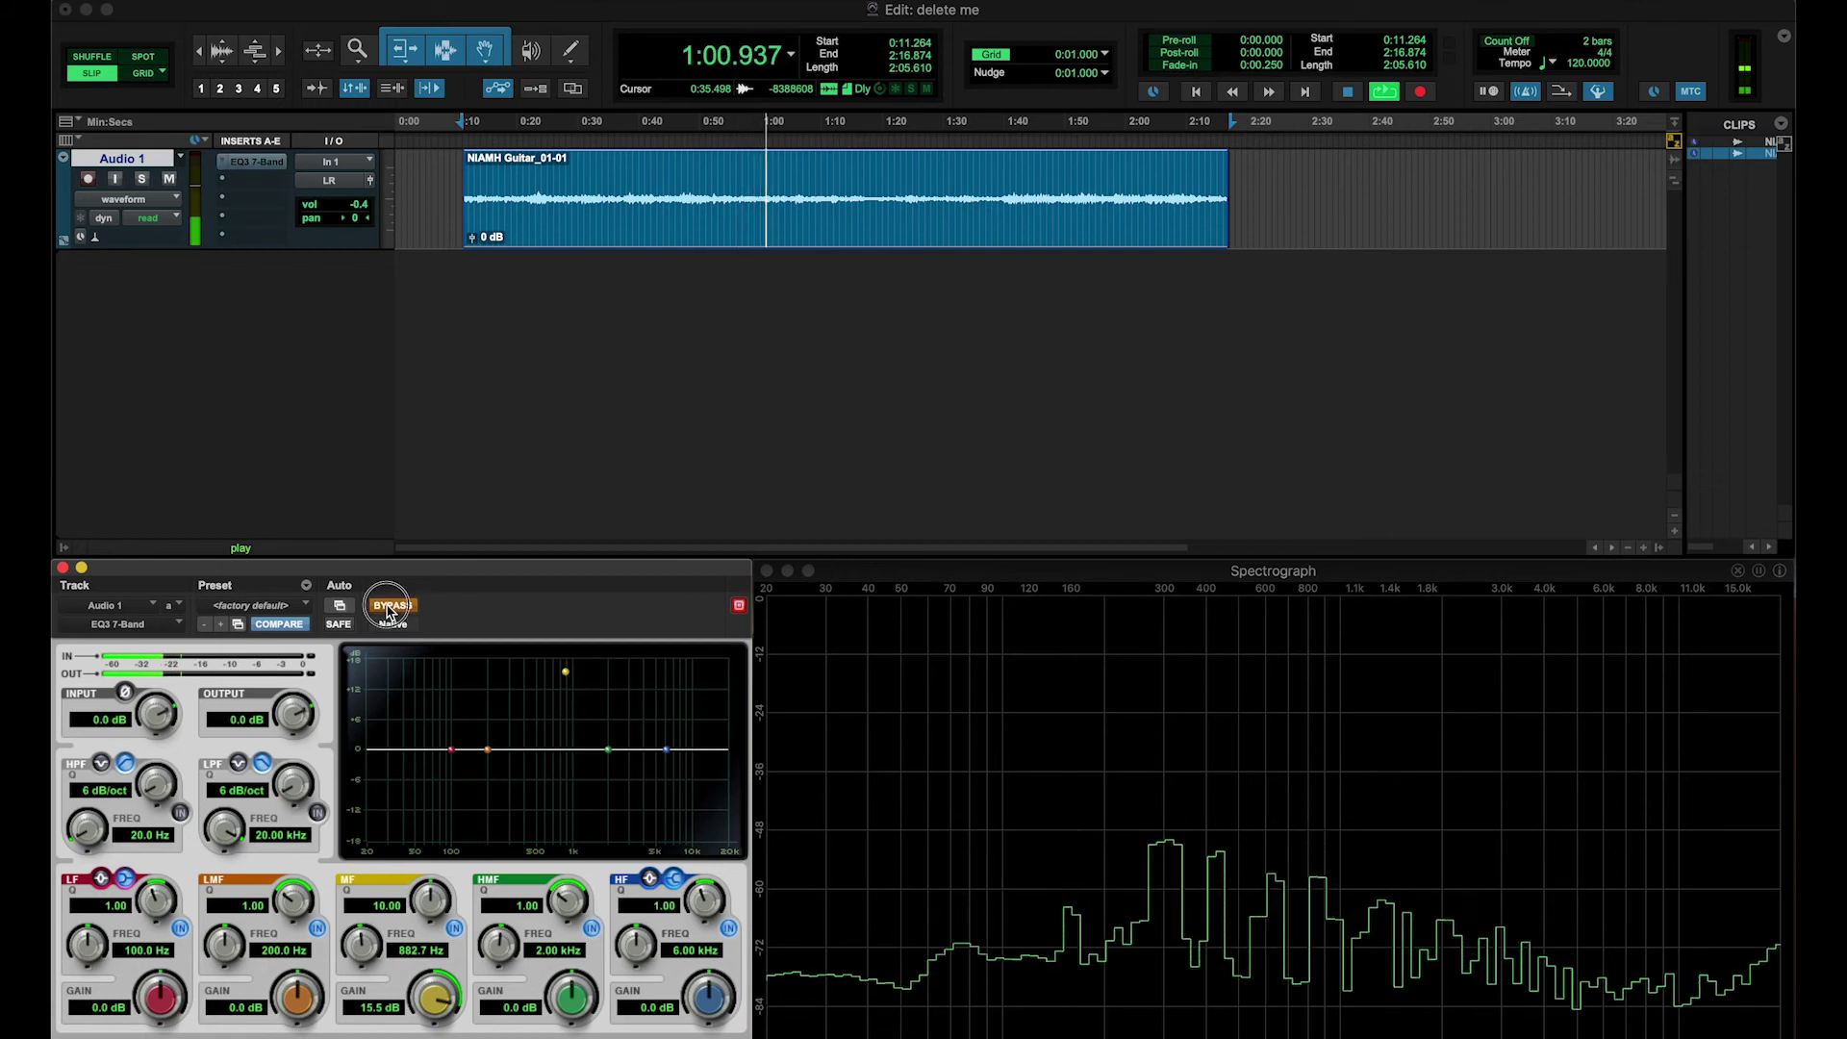
left_click(390, 606)
left_click(391, 606)
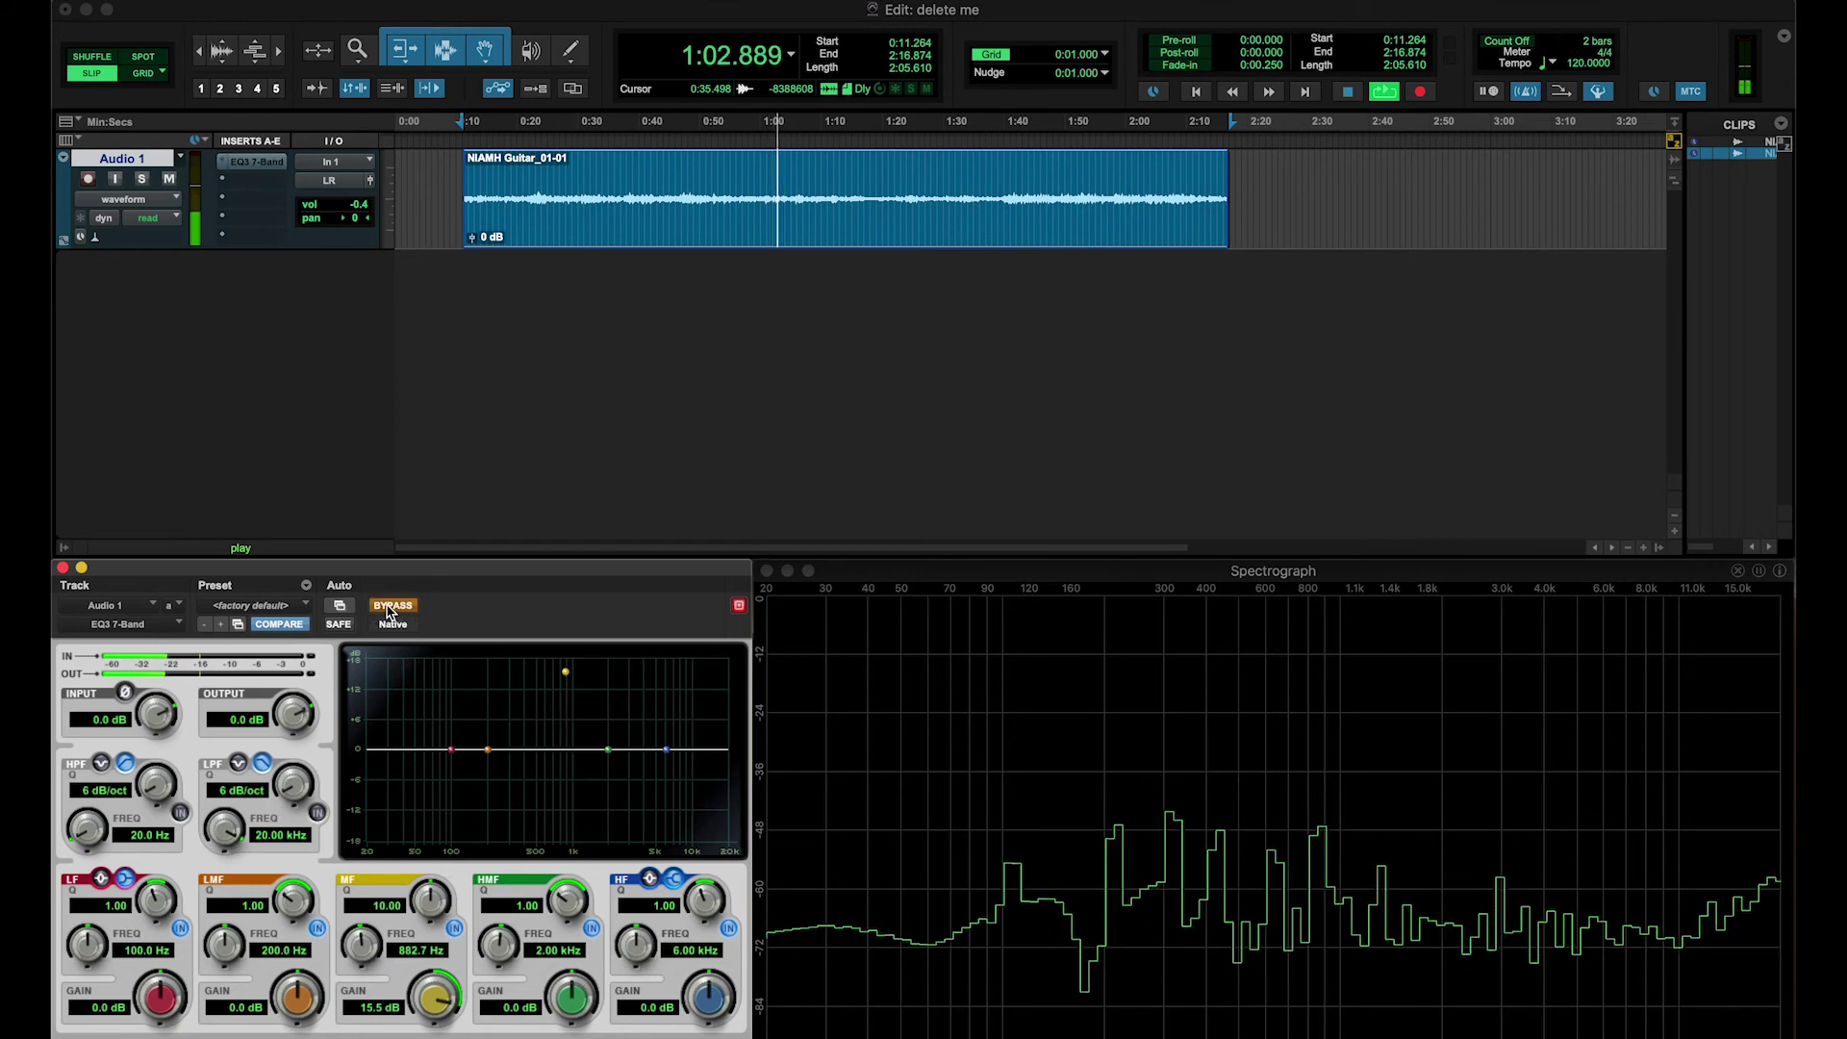
left_click(391, 606)
left_click(390, 606)
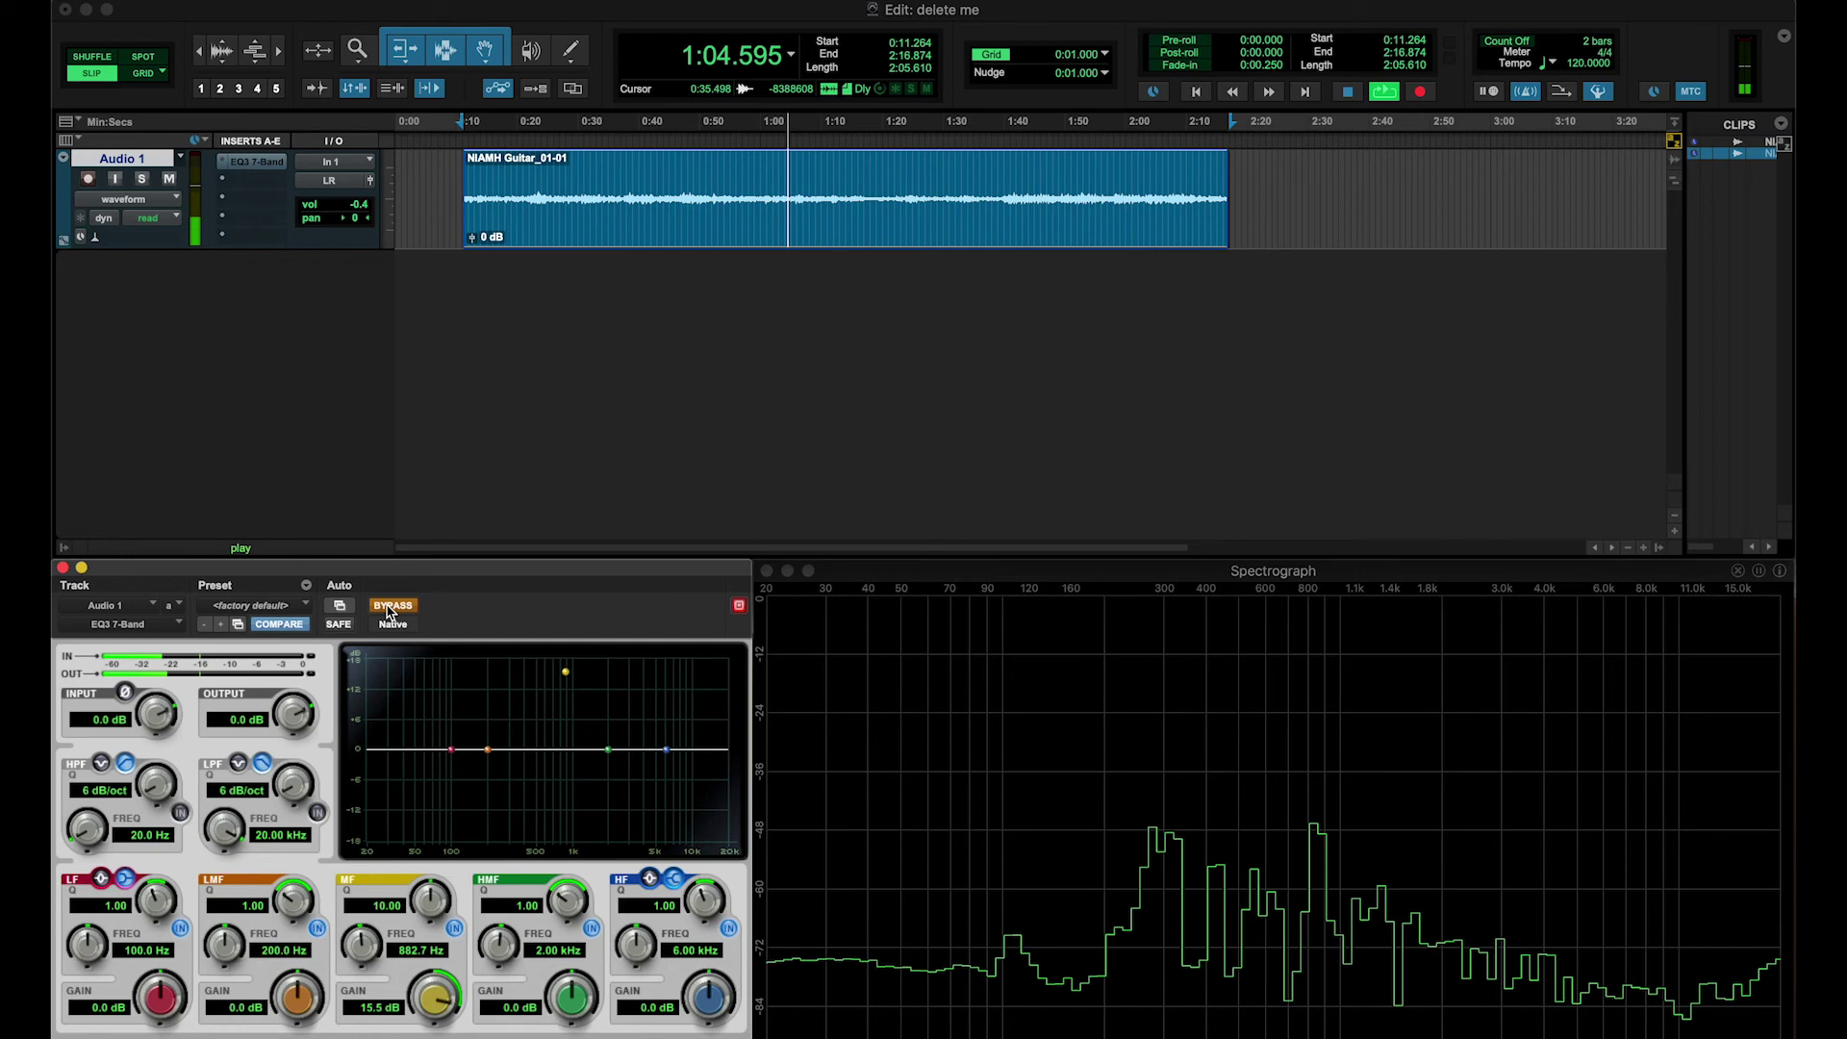
left_click(389, 606)
Turn the MF boost into a -12.8 dB cut and compare it against the bypassed EQ.
left_click_drag(565, 671, 566, 812)
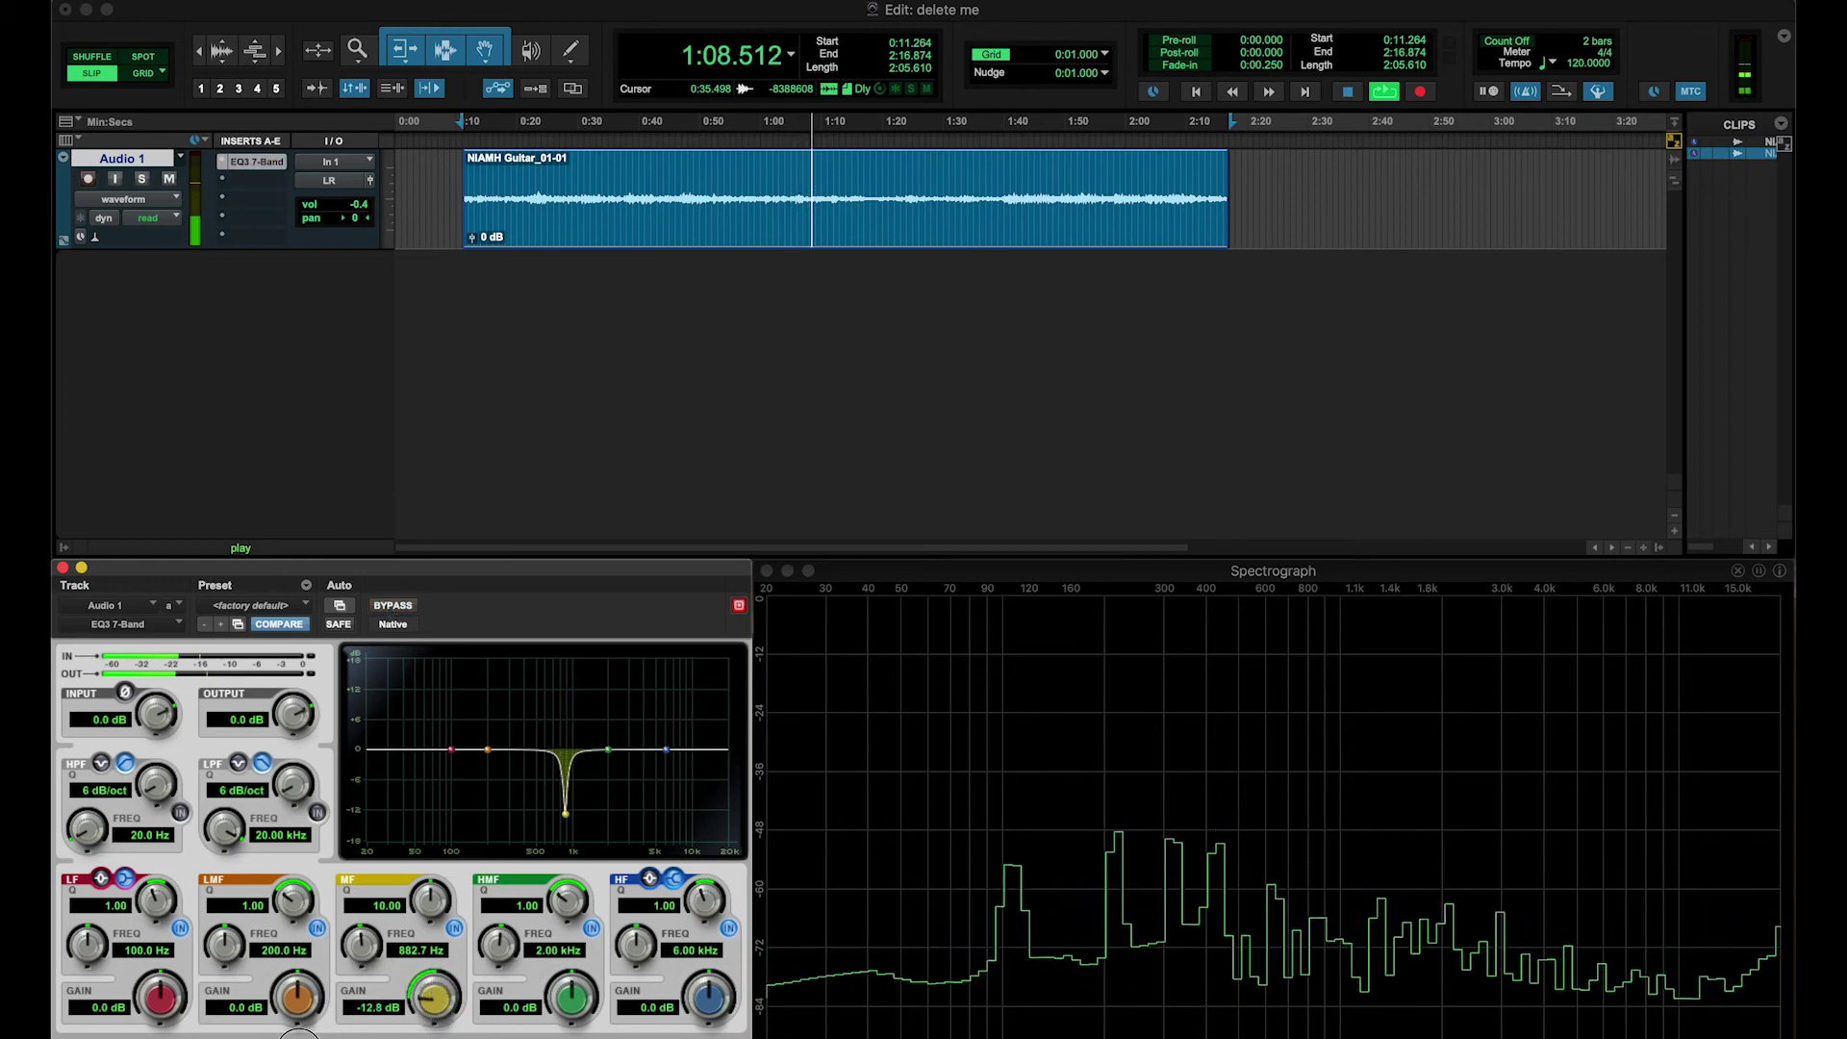
left_click(385, 606)
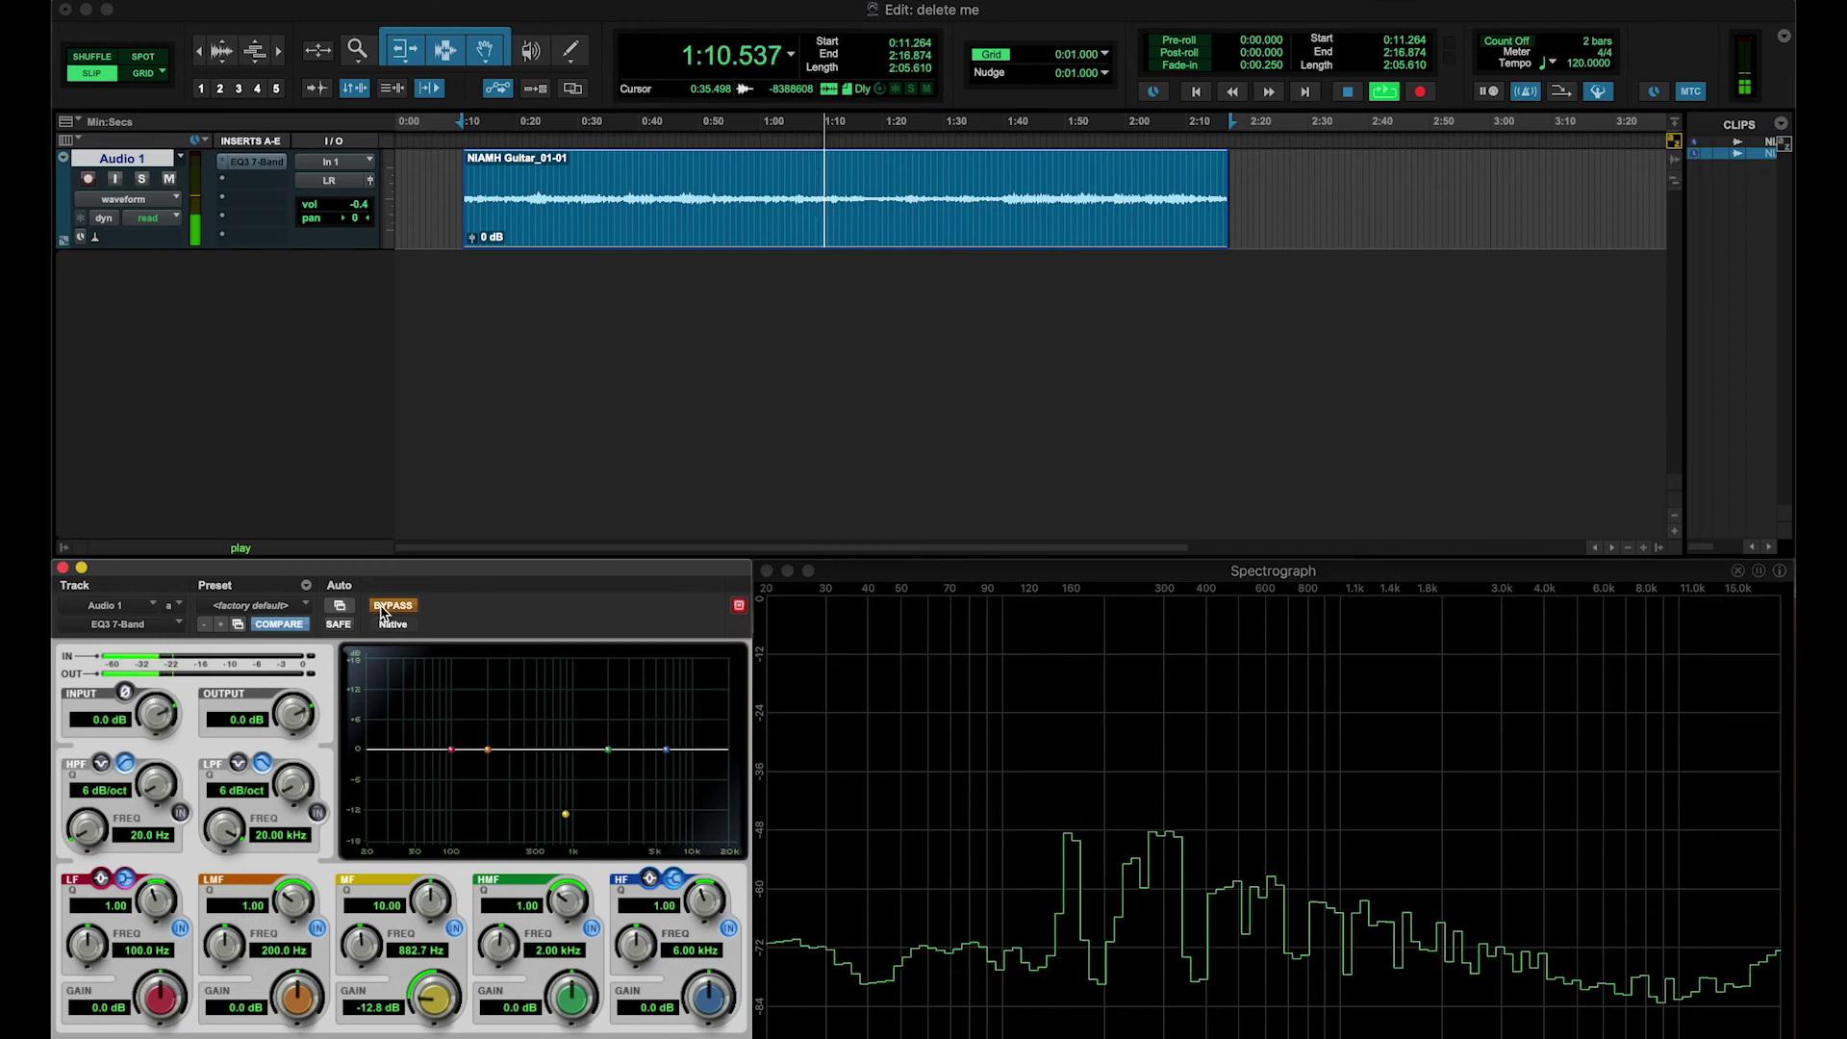
left_click(388, 606)
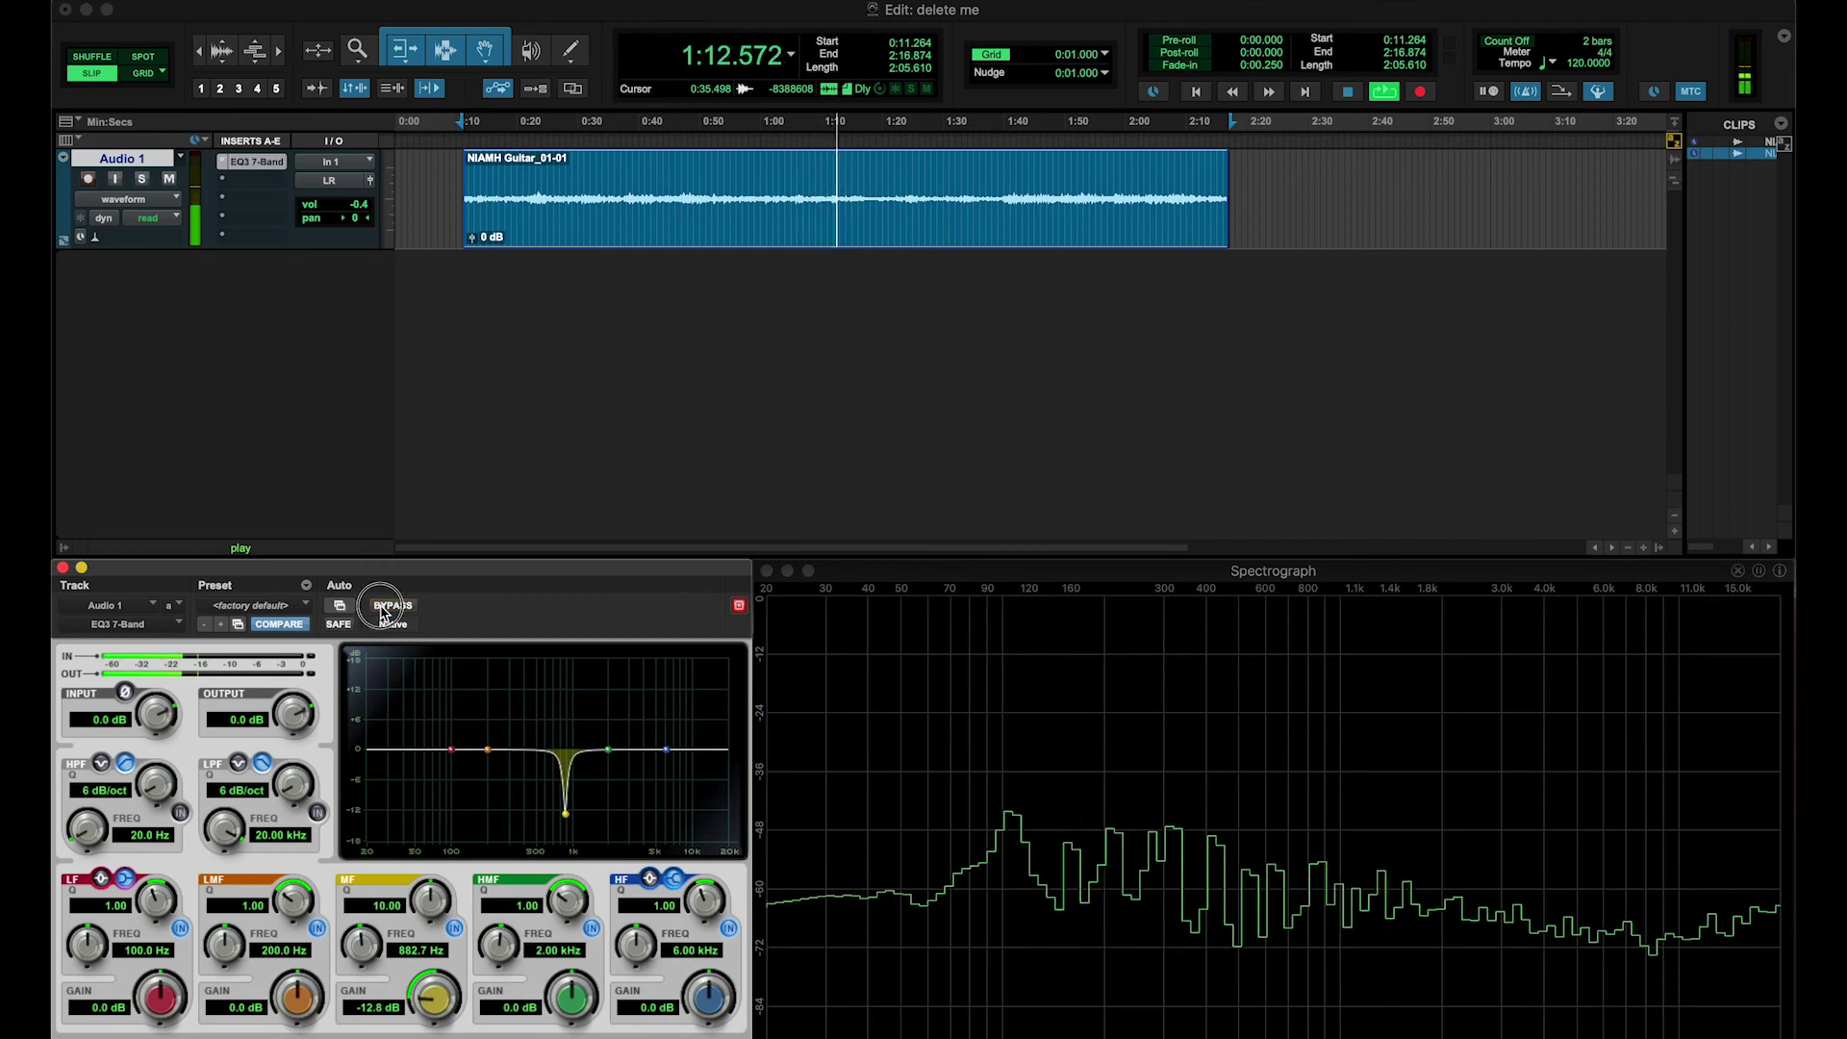
left_click(383, 609)
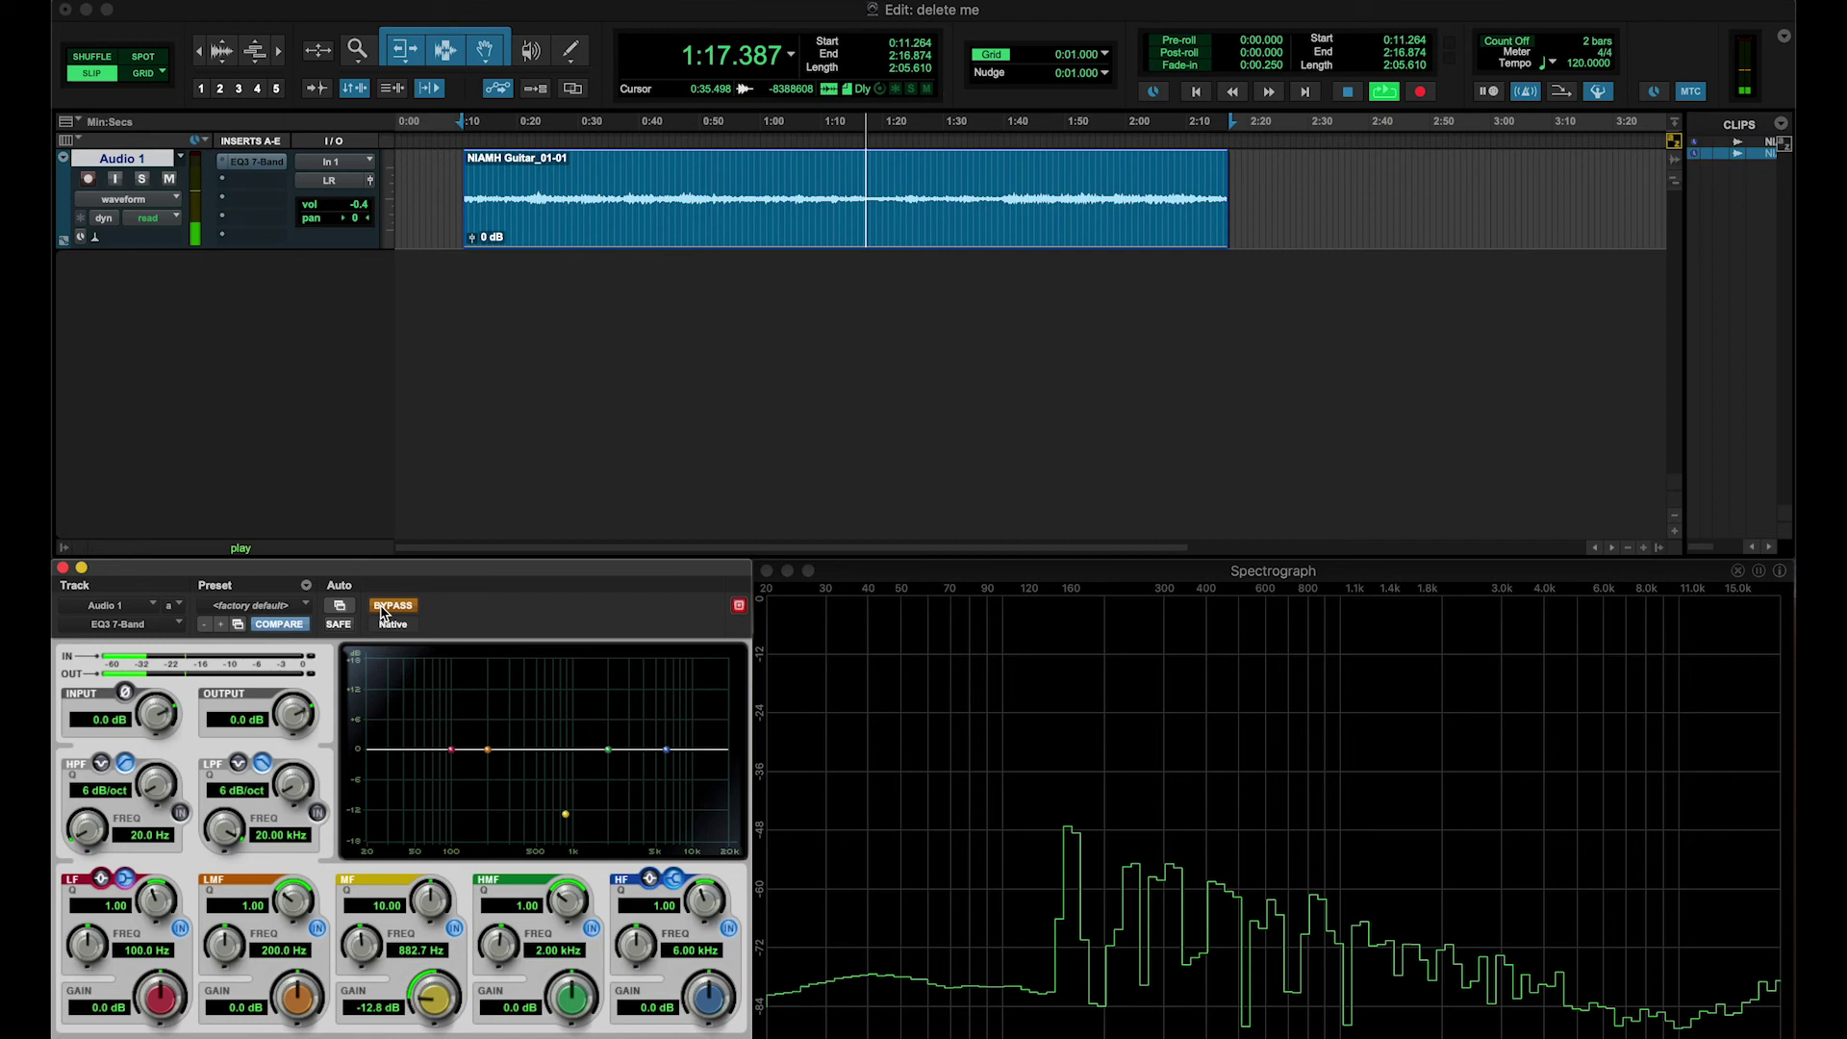
left_click(383, 610)
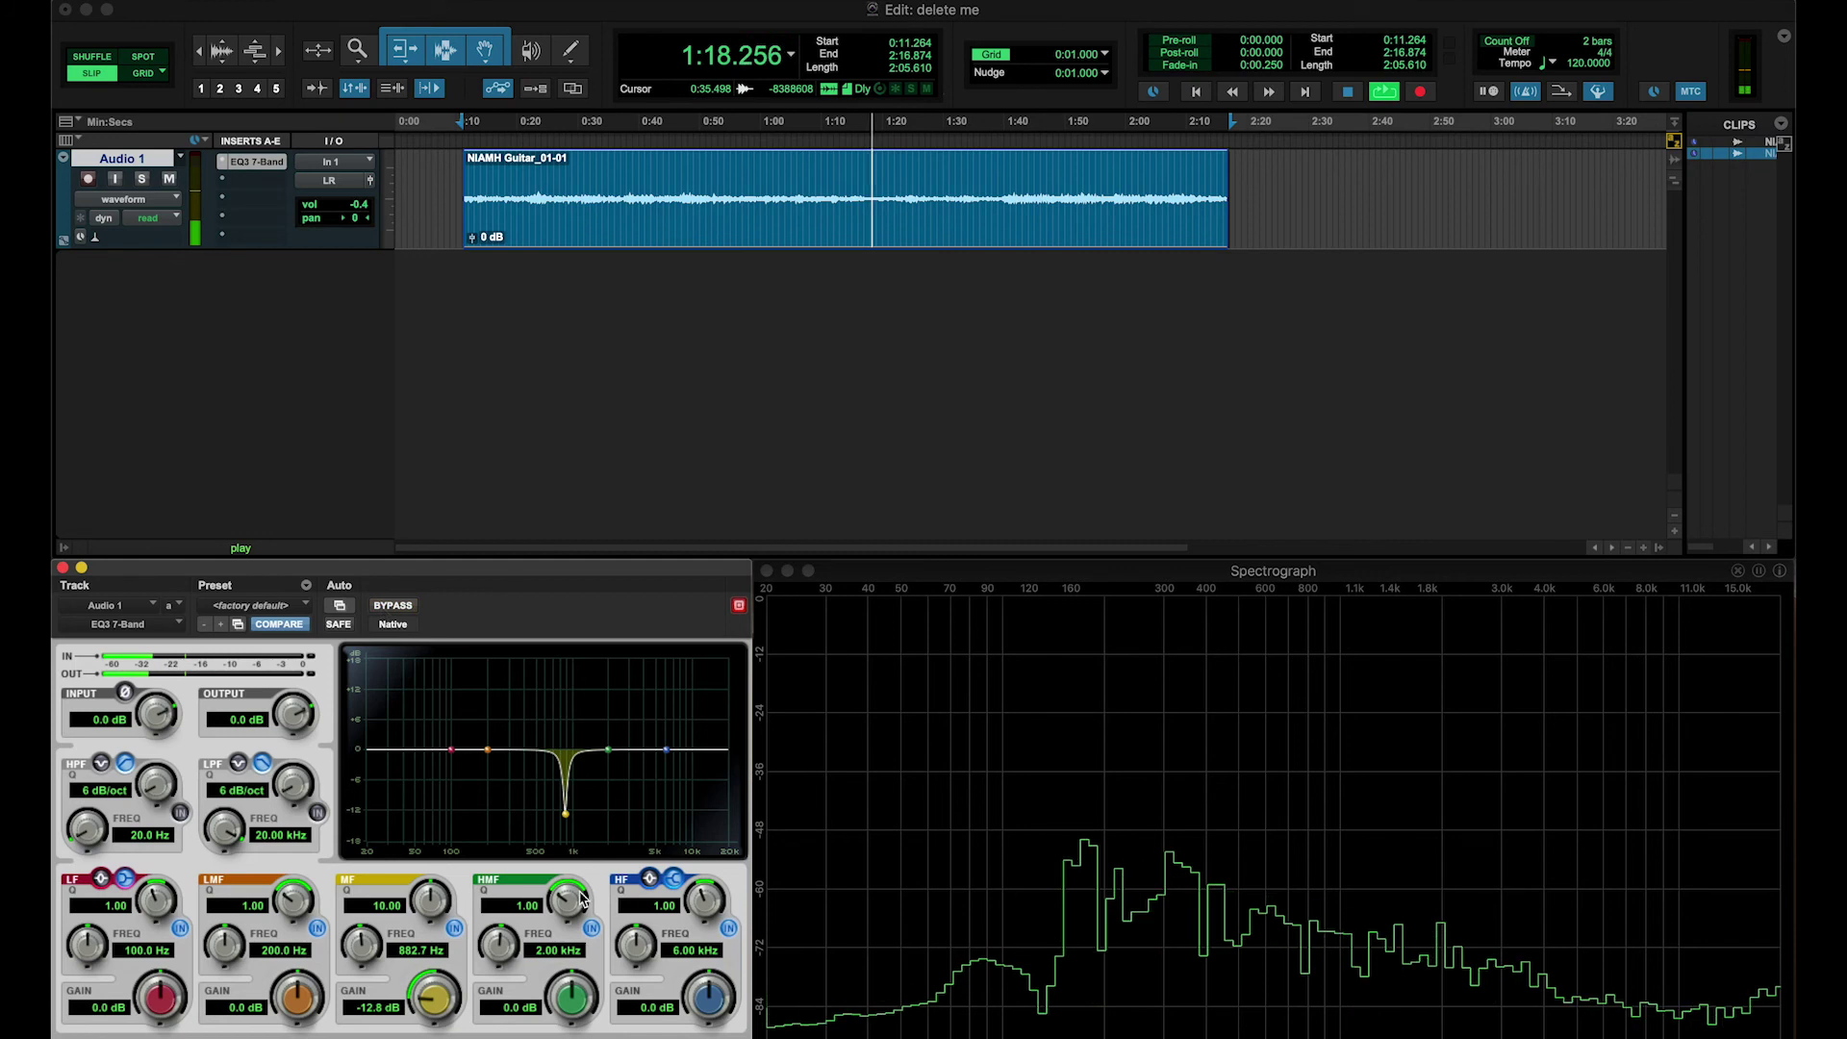
Set the HMF band to a -9.4 dB cut at 1.93 kHz with Q 10.00, and ease the MF gain to -10.9 dB.
left_click_drag(571, 1001, 438, 1022)
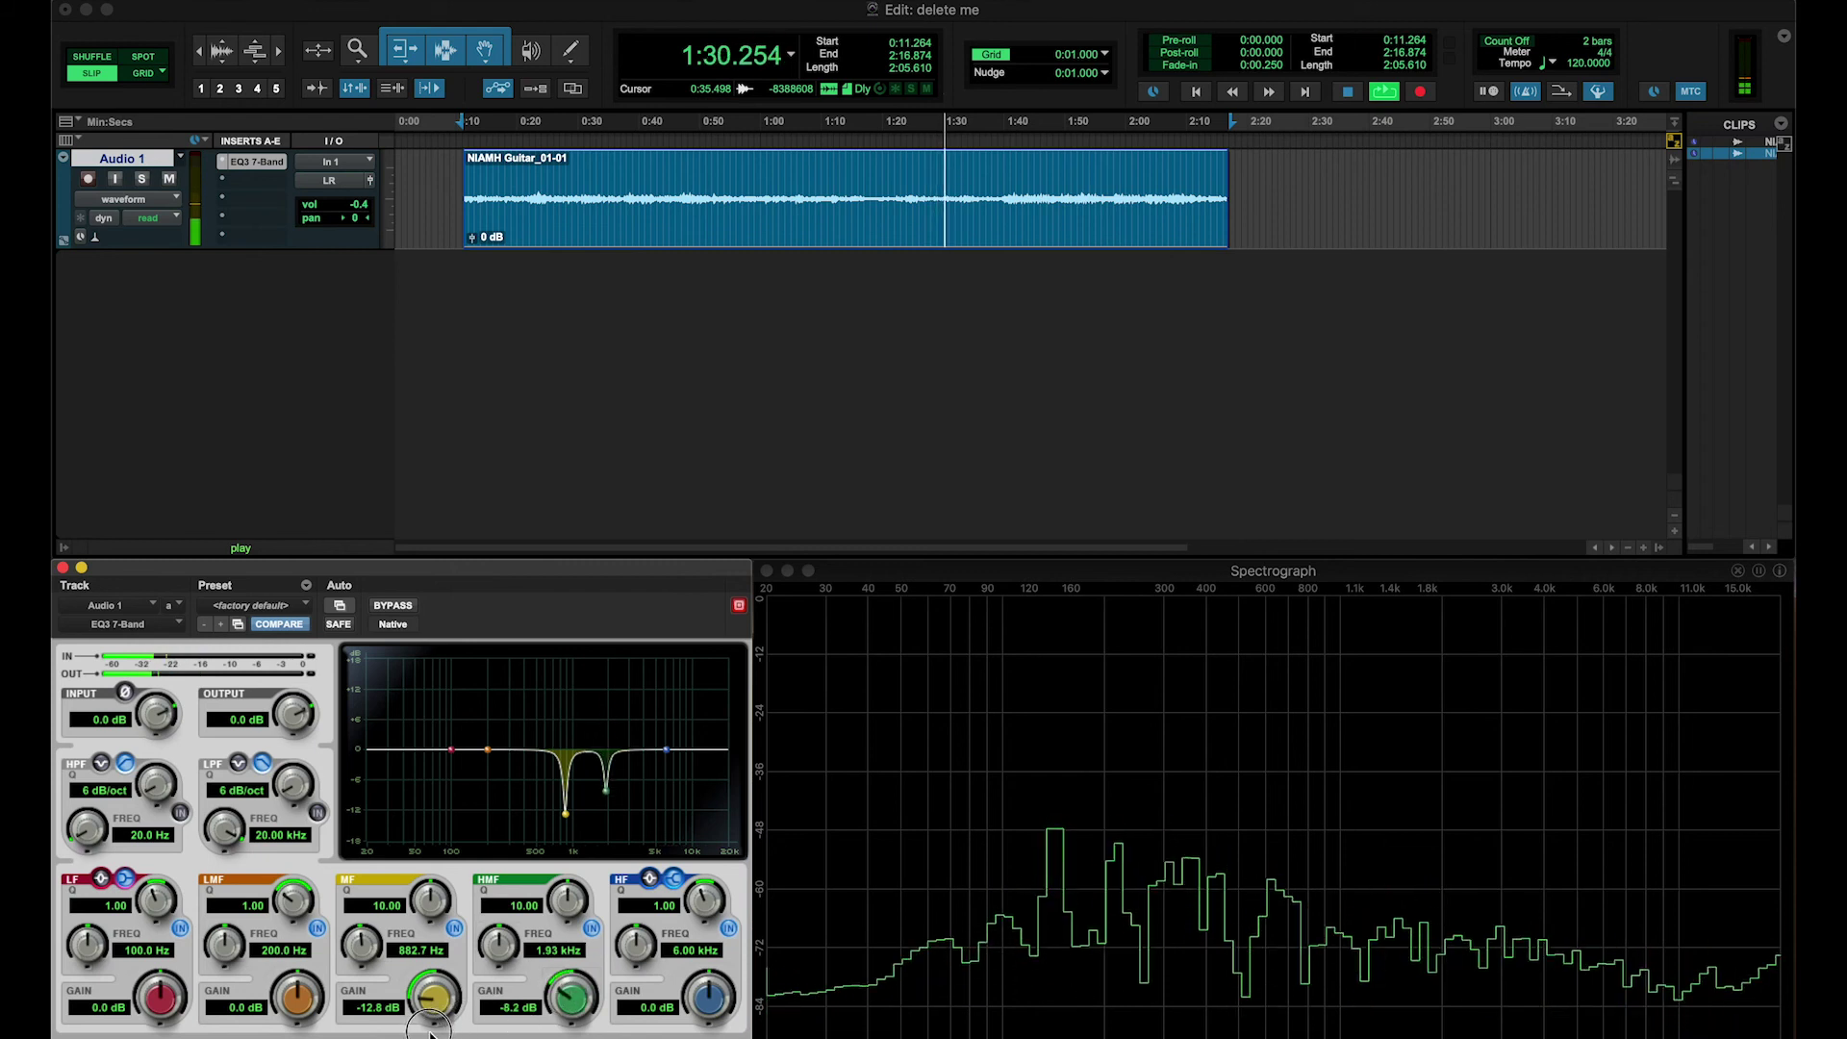
left_click(593, 929)
left_click(592, 930)
left_click_drag(562, 1002, 562, 1005)
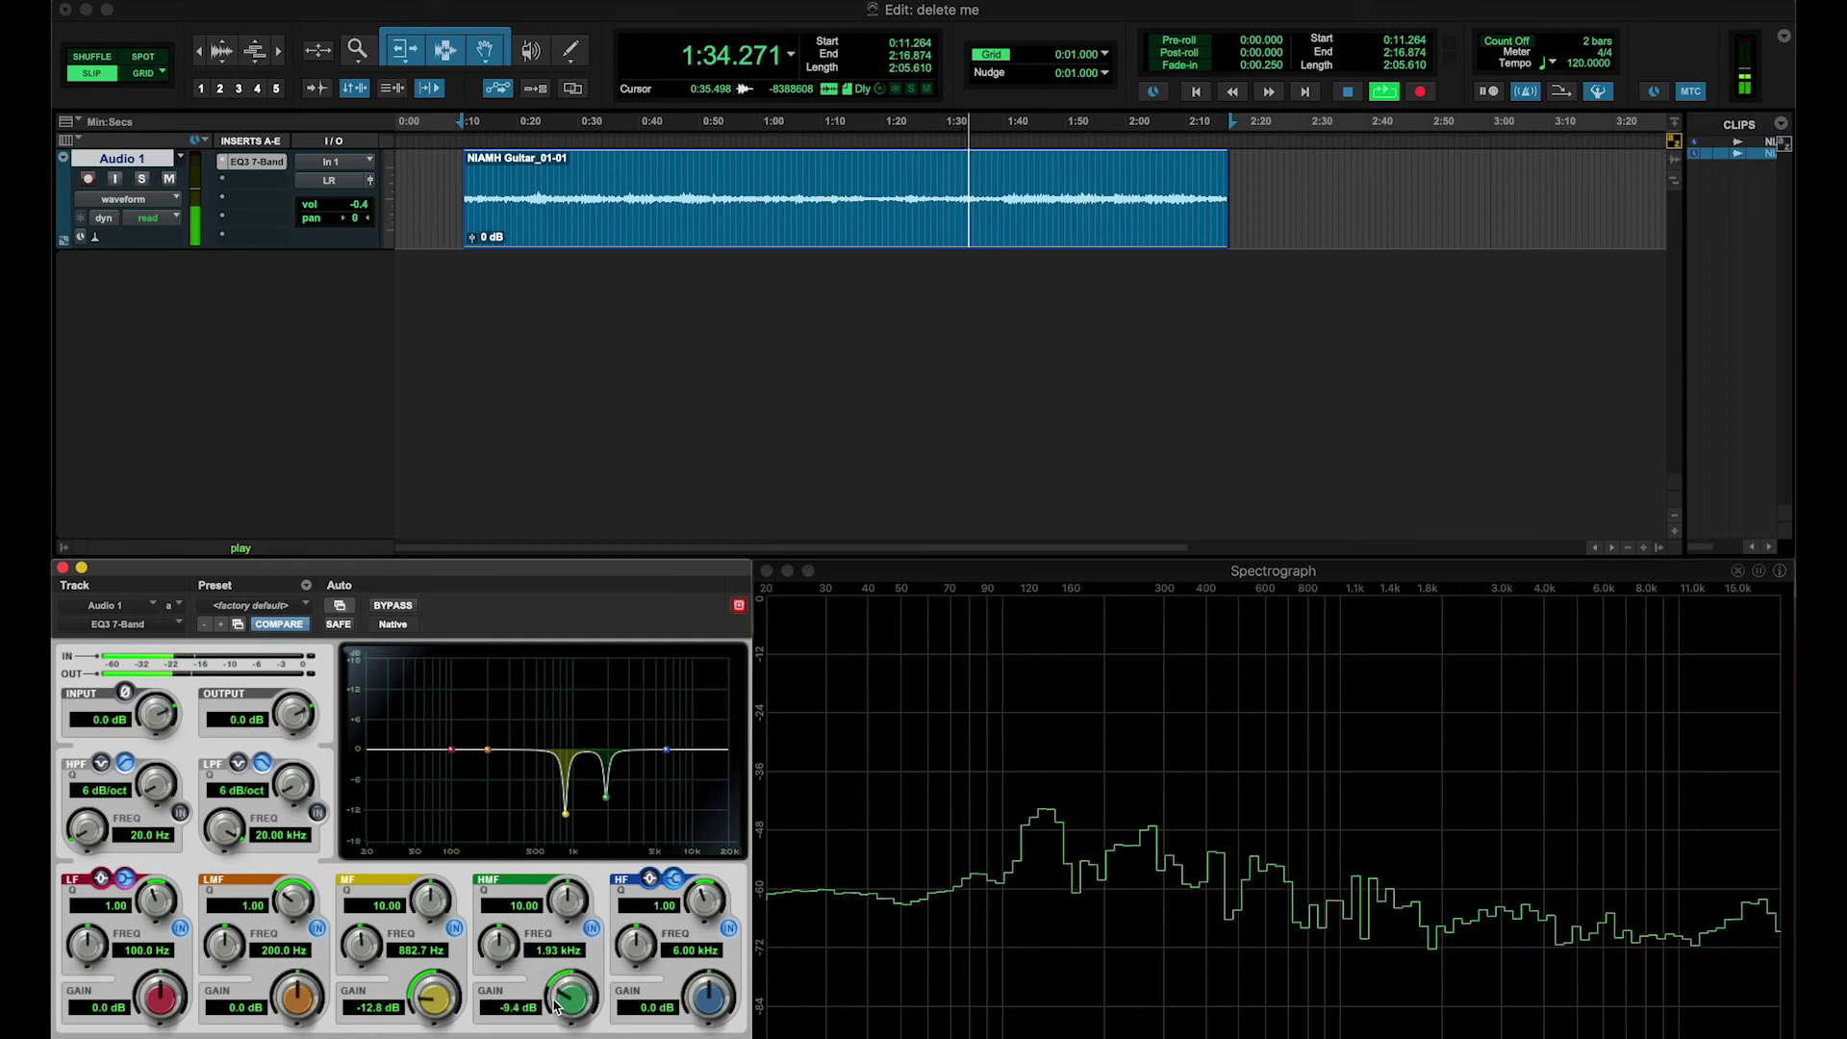
left_click_drag(438, 1005, 442, 1002)
Sweep a narrow LMF boost with Q 10.00, then cut the band by 8.4 dB at 374.7 Hz and compare it switched off and on.
left_click_drag(300, 991, 306, 945)
left_click_drag(293, 900, 344, 806)
left_click_drag(298, 1000, 306, 900)
left_click_drag(223, 957, 229, 942)
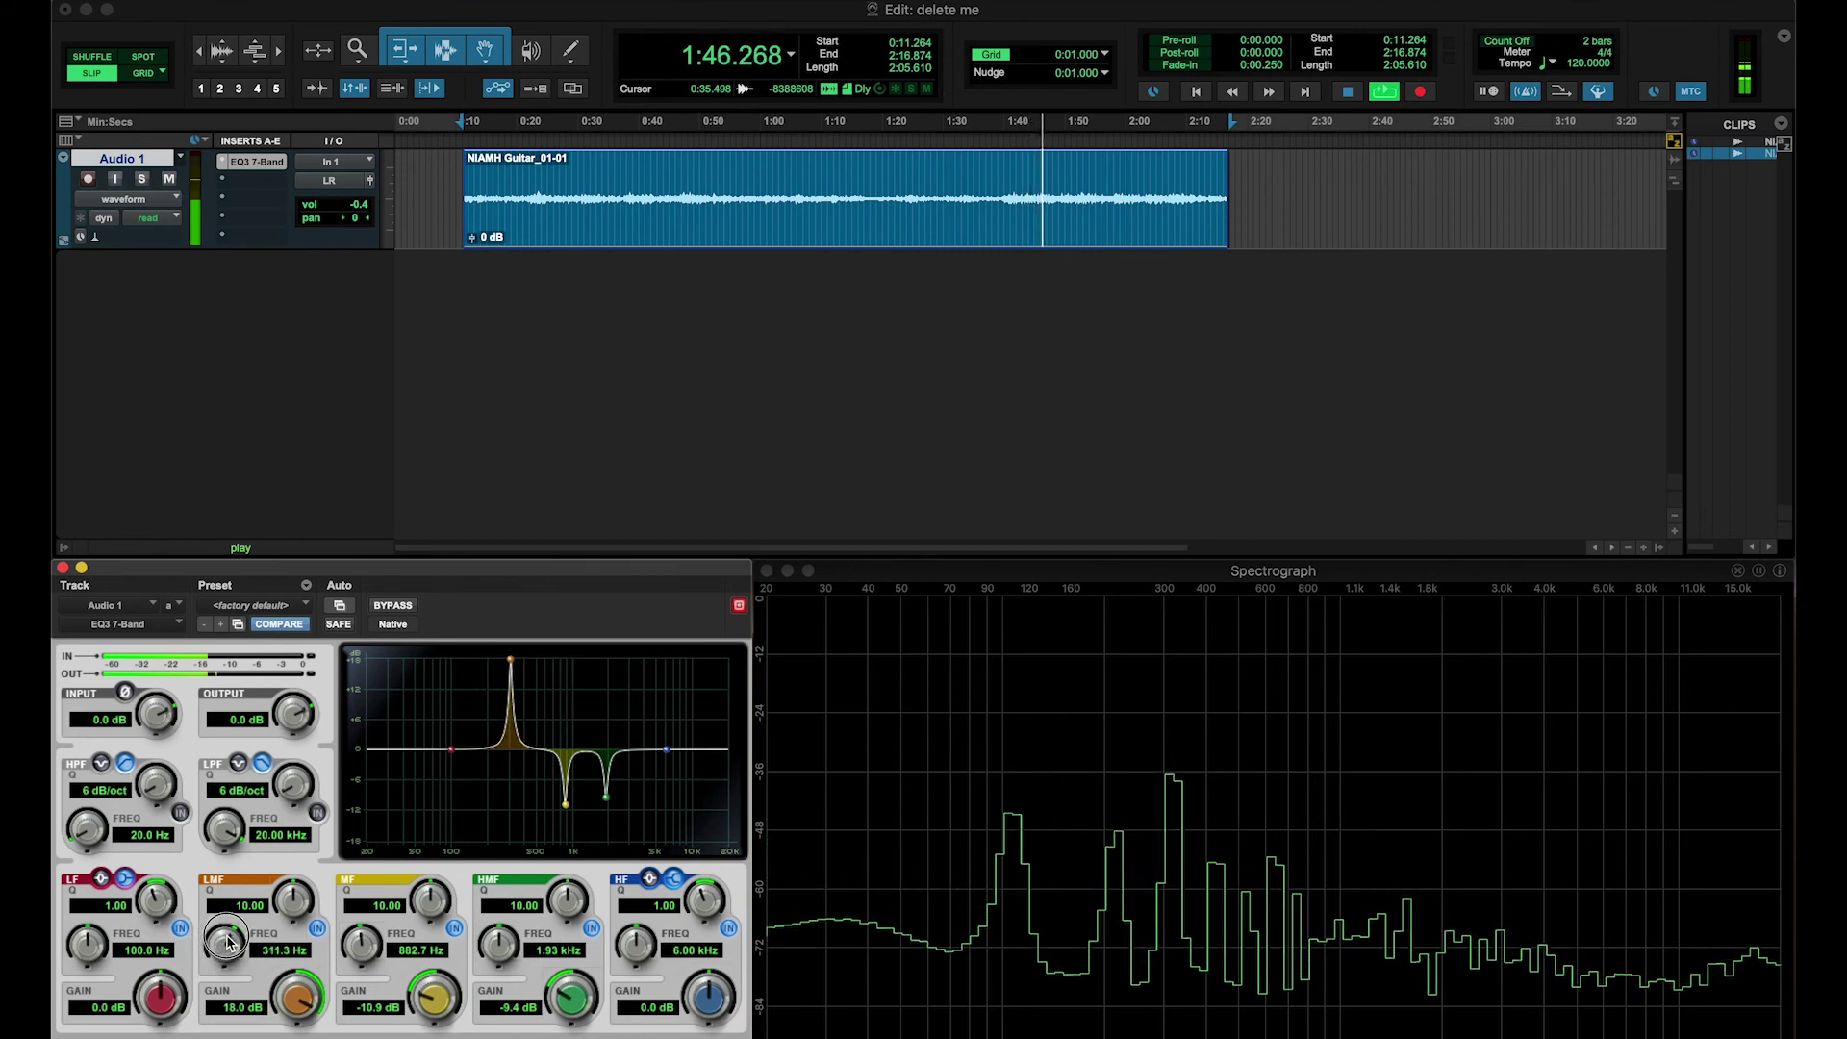
left_click_drag(228, 942, 219, 1031)
left_click(316, 930)
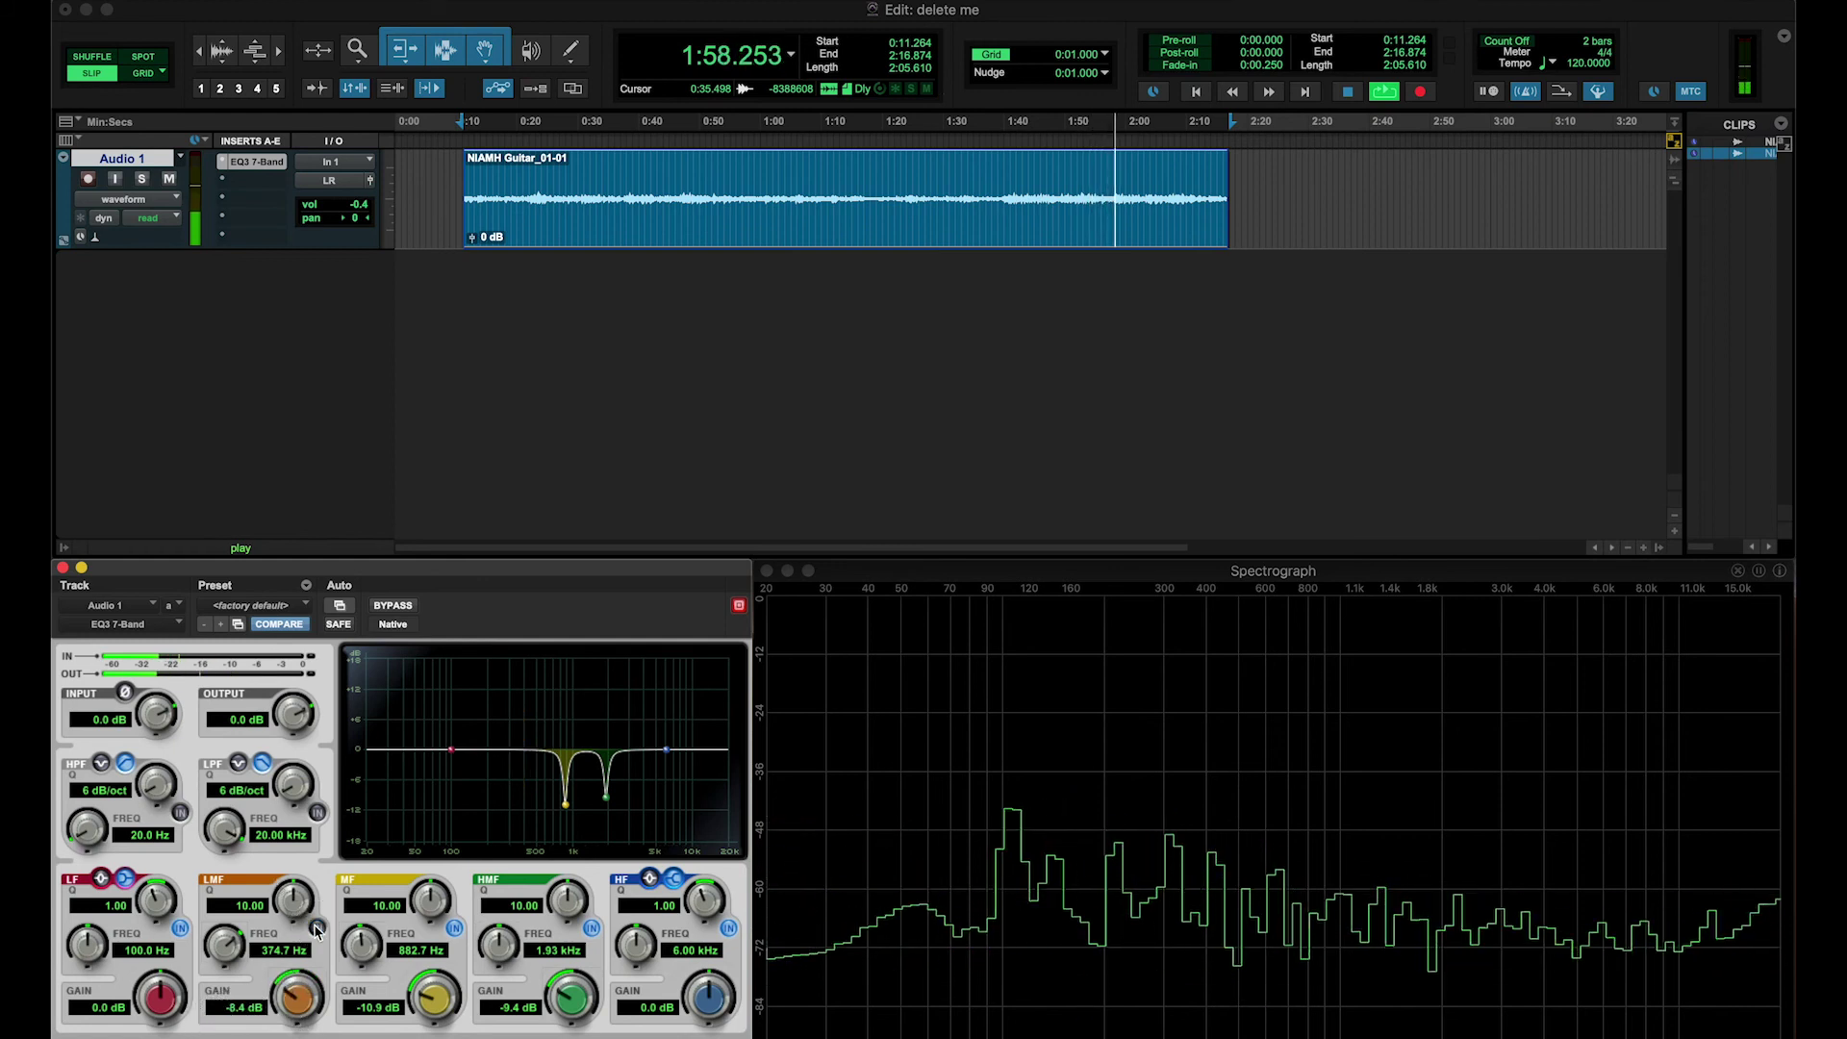
left_click(317, 930)
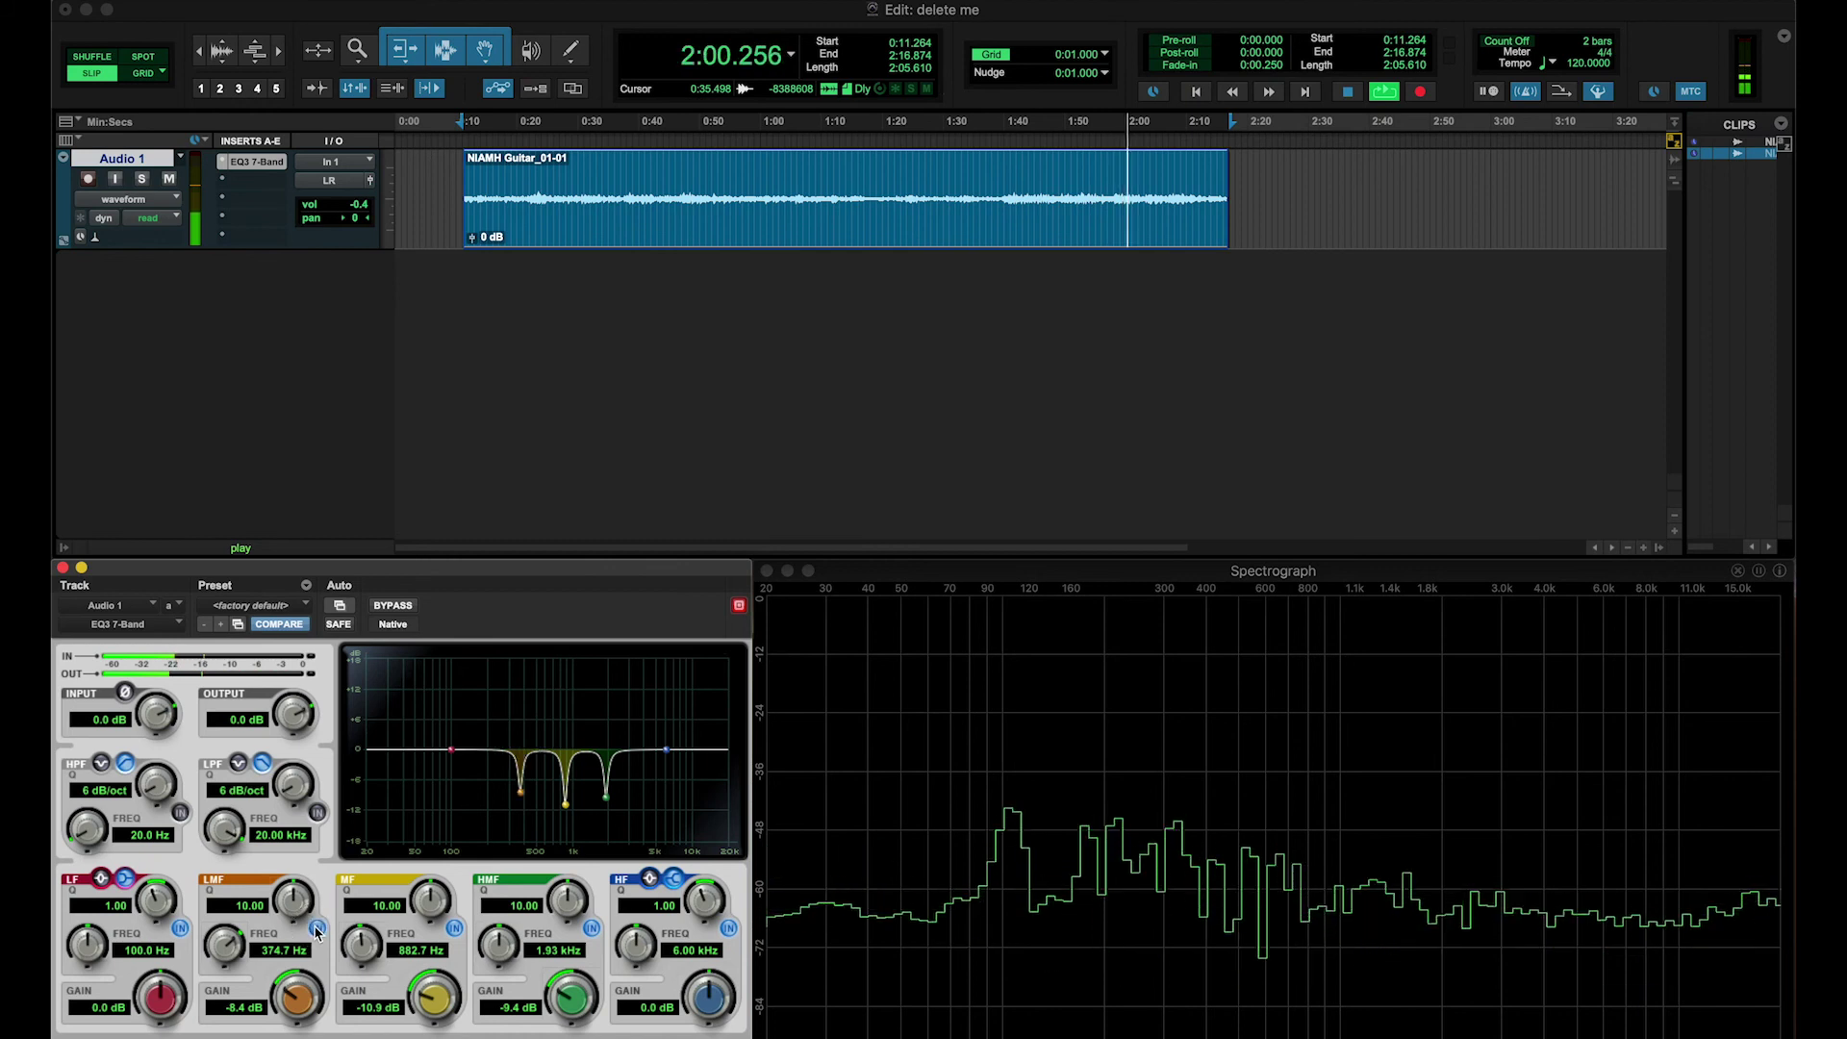
Compare the guitar with and without the three EQ cuts by switching the plug-in's bypass during playback.
left_click(392, 607)
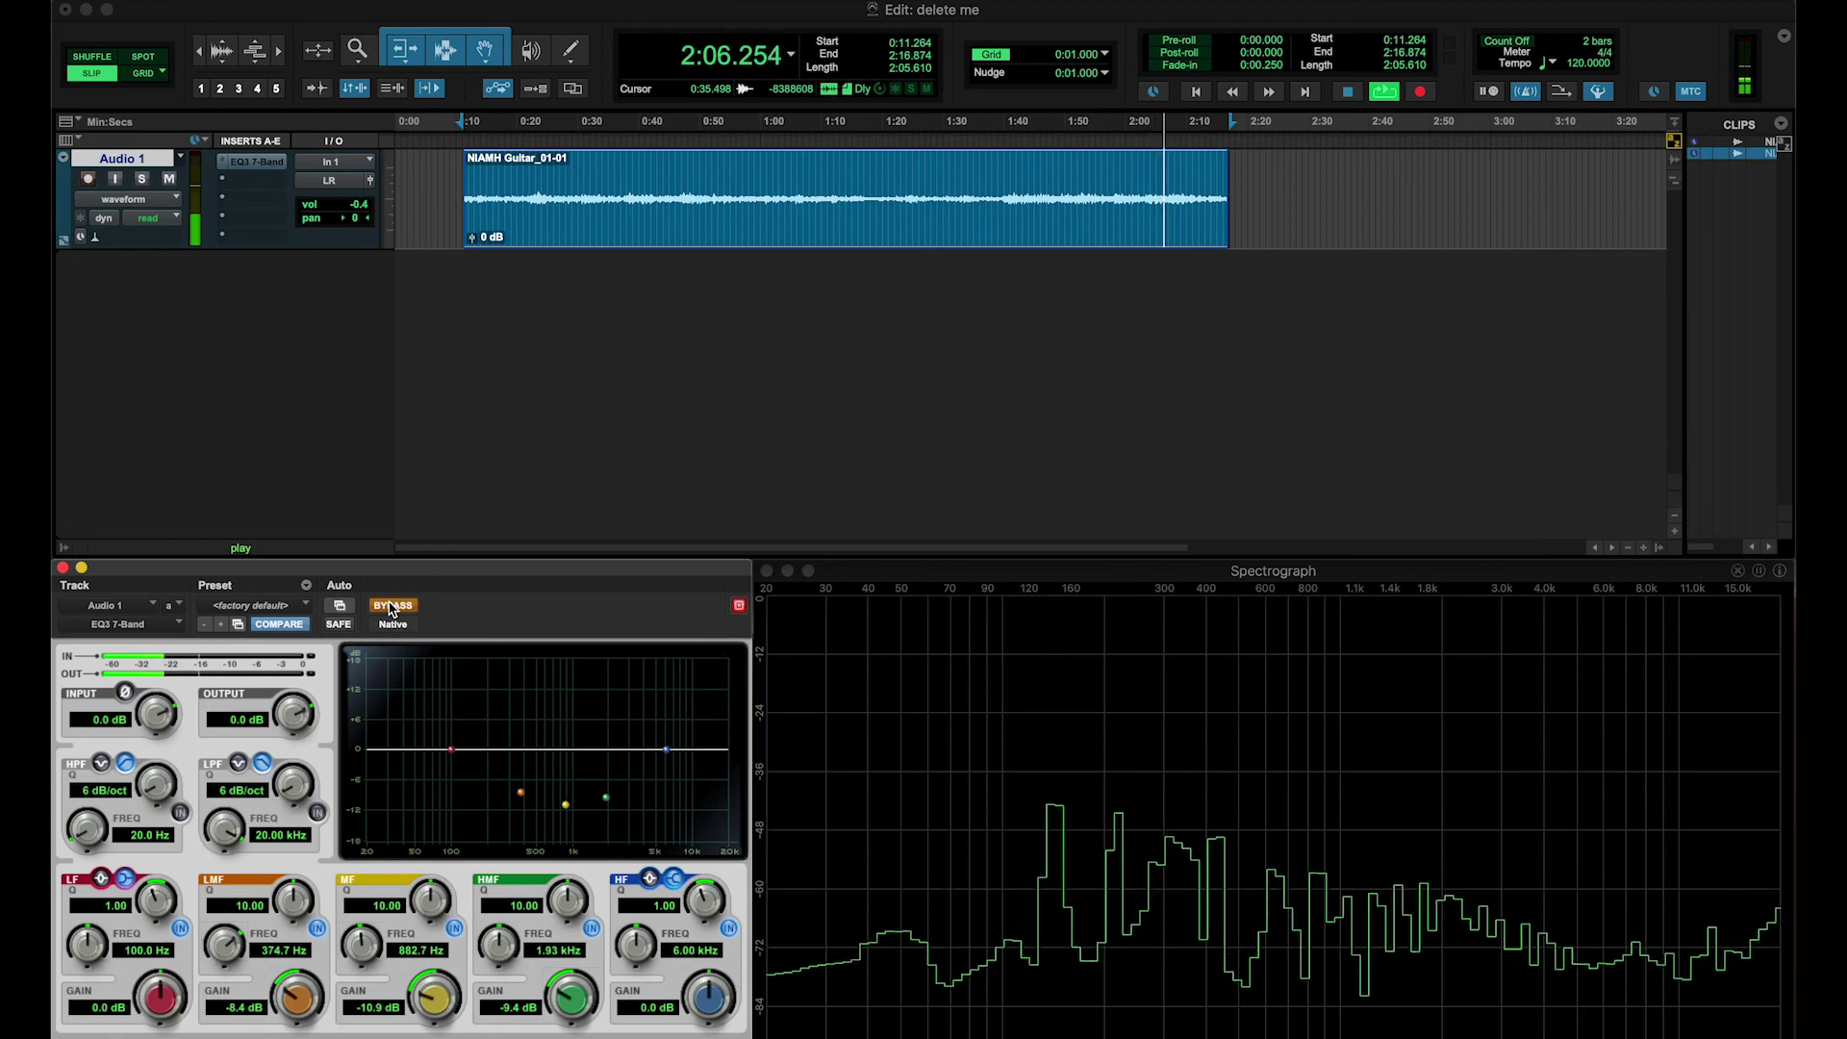
left_click(392, 606)
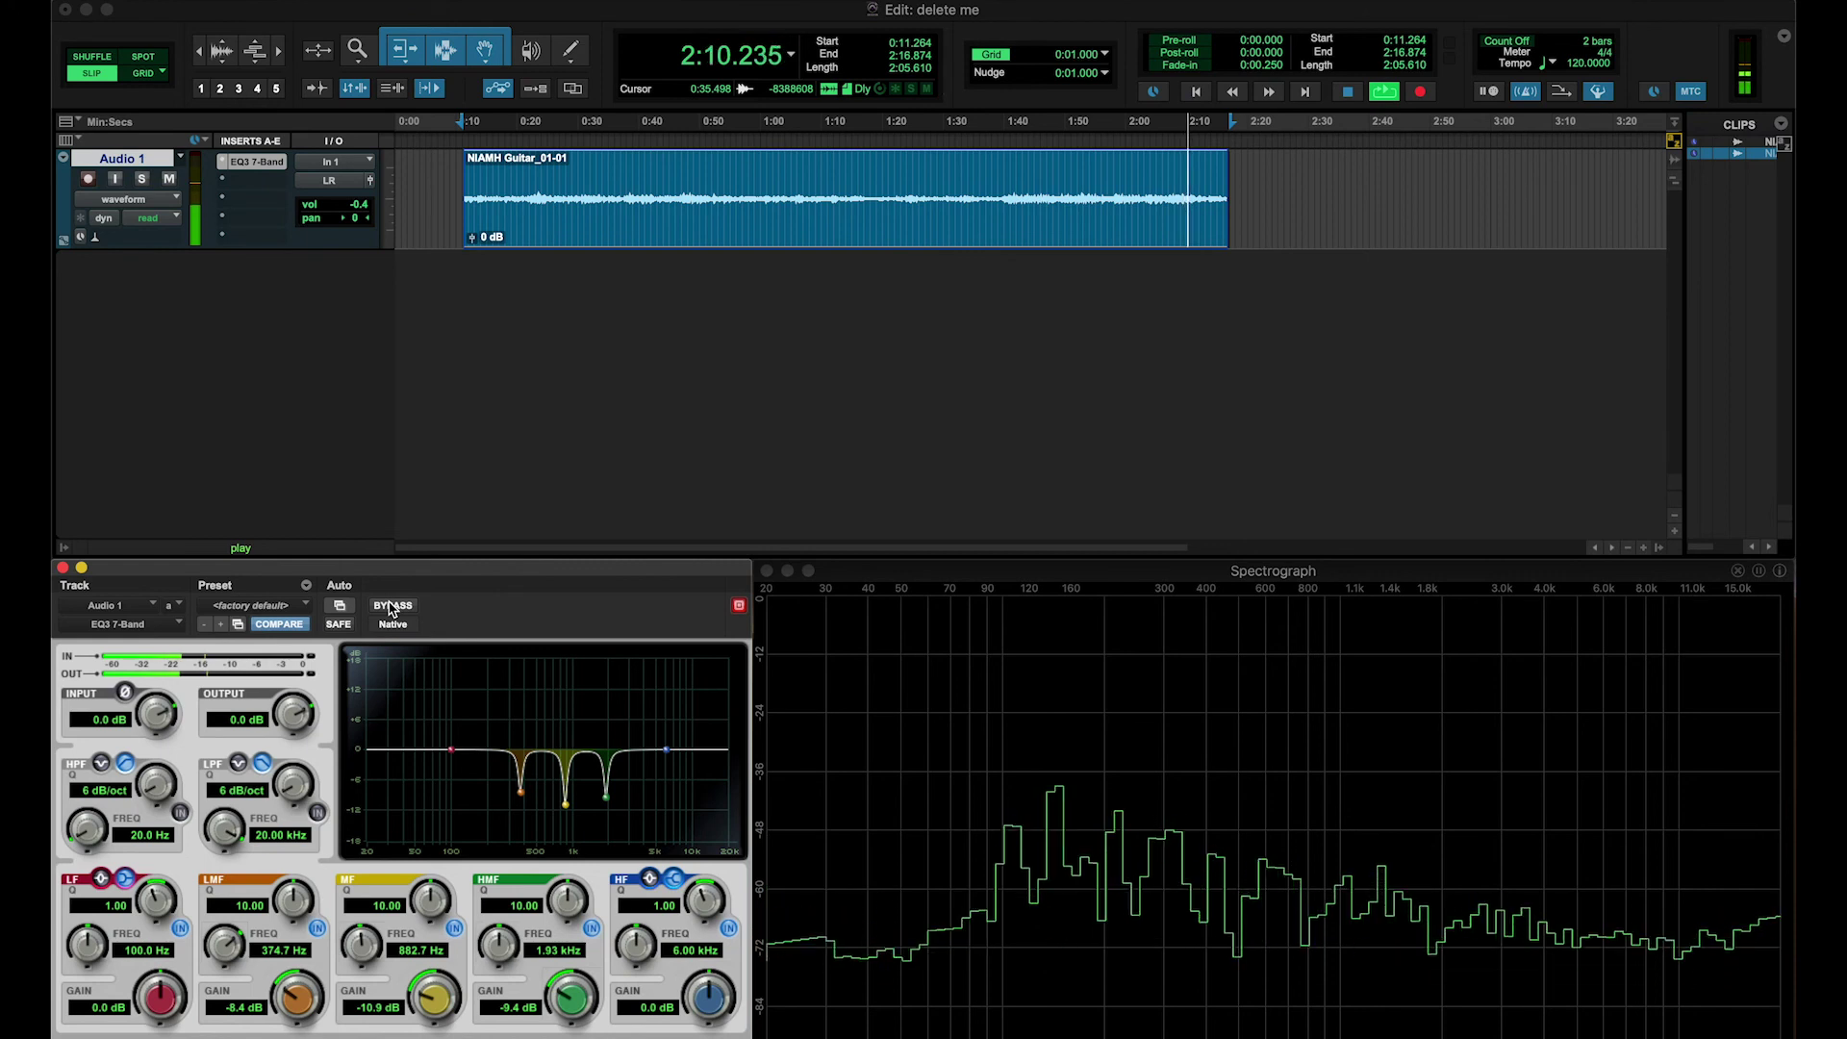
left_click(391, 606)
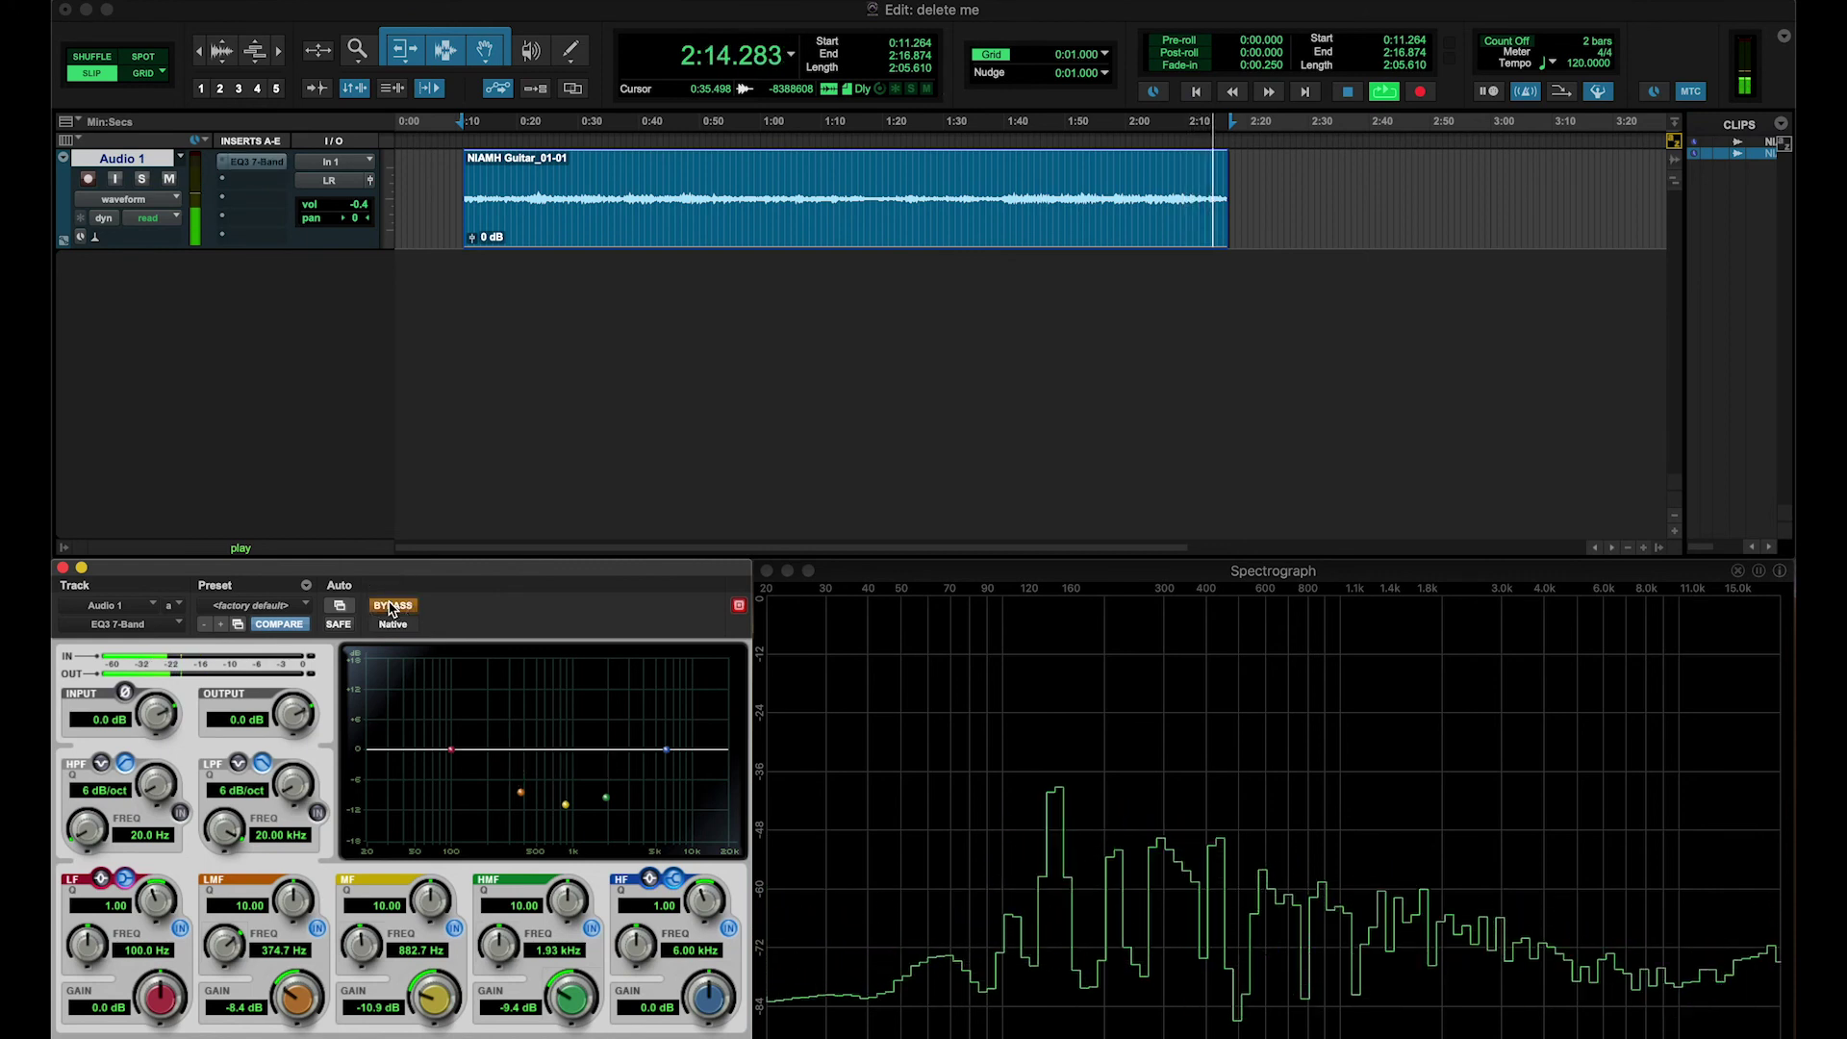
left_click(391, 606)
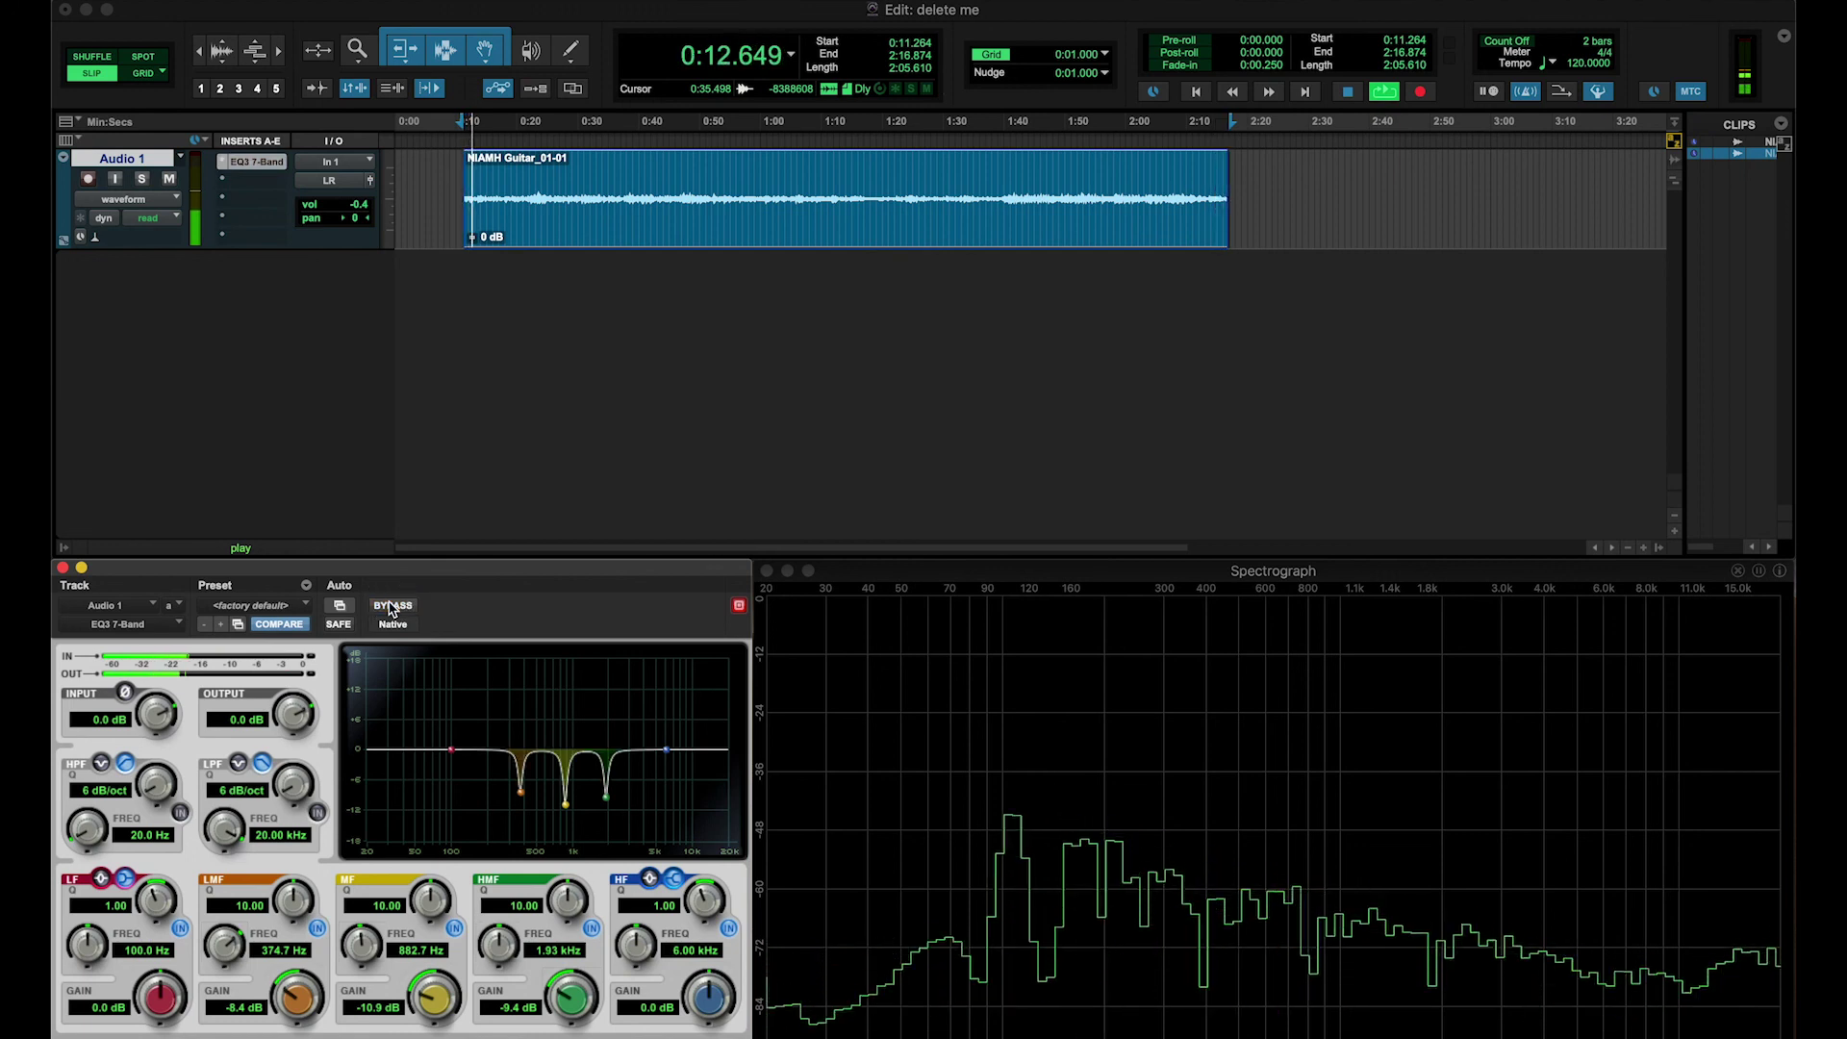
left_click(391, 606)
left_click(392, 606)
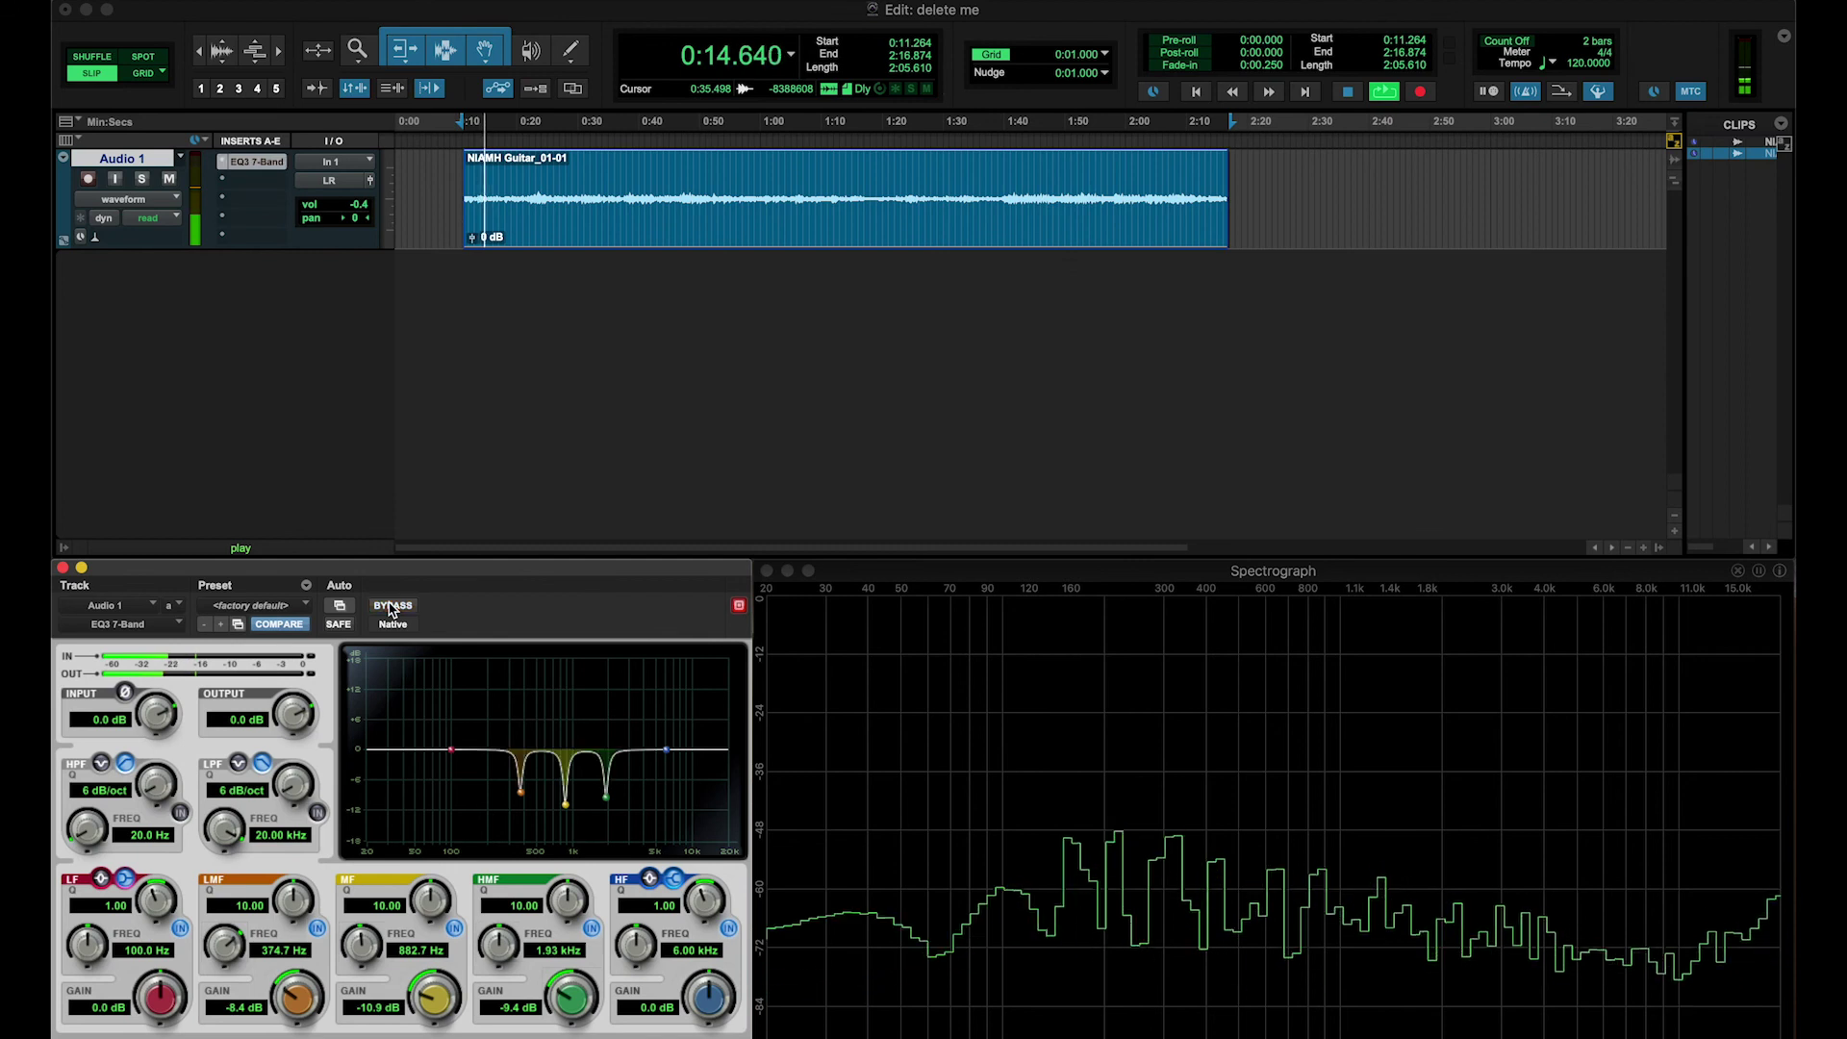
Bypass the guitar's EQ once more during playback to hear the untreated sound, and switch it back on.
left_click(392, 606)
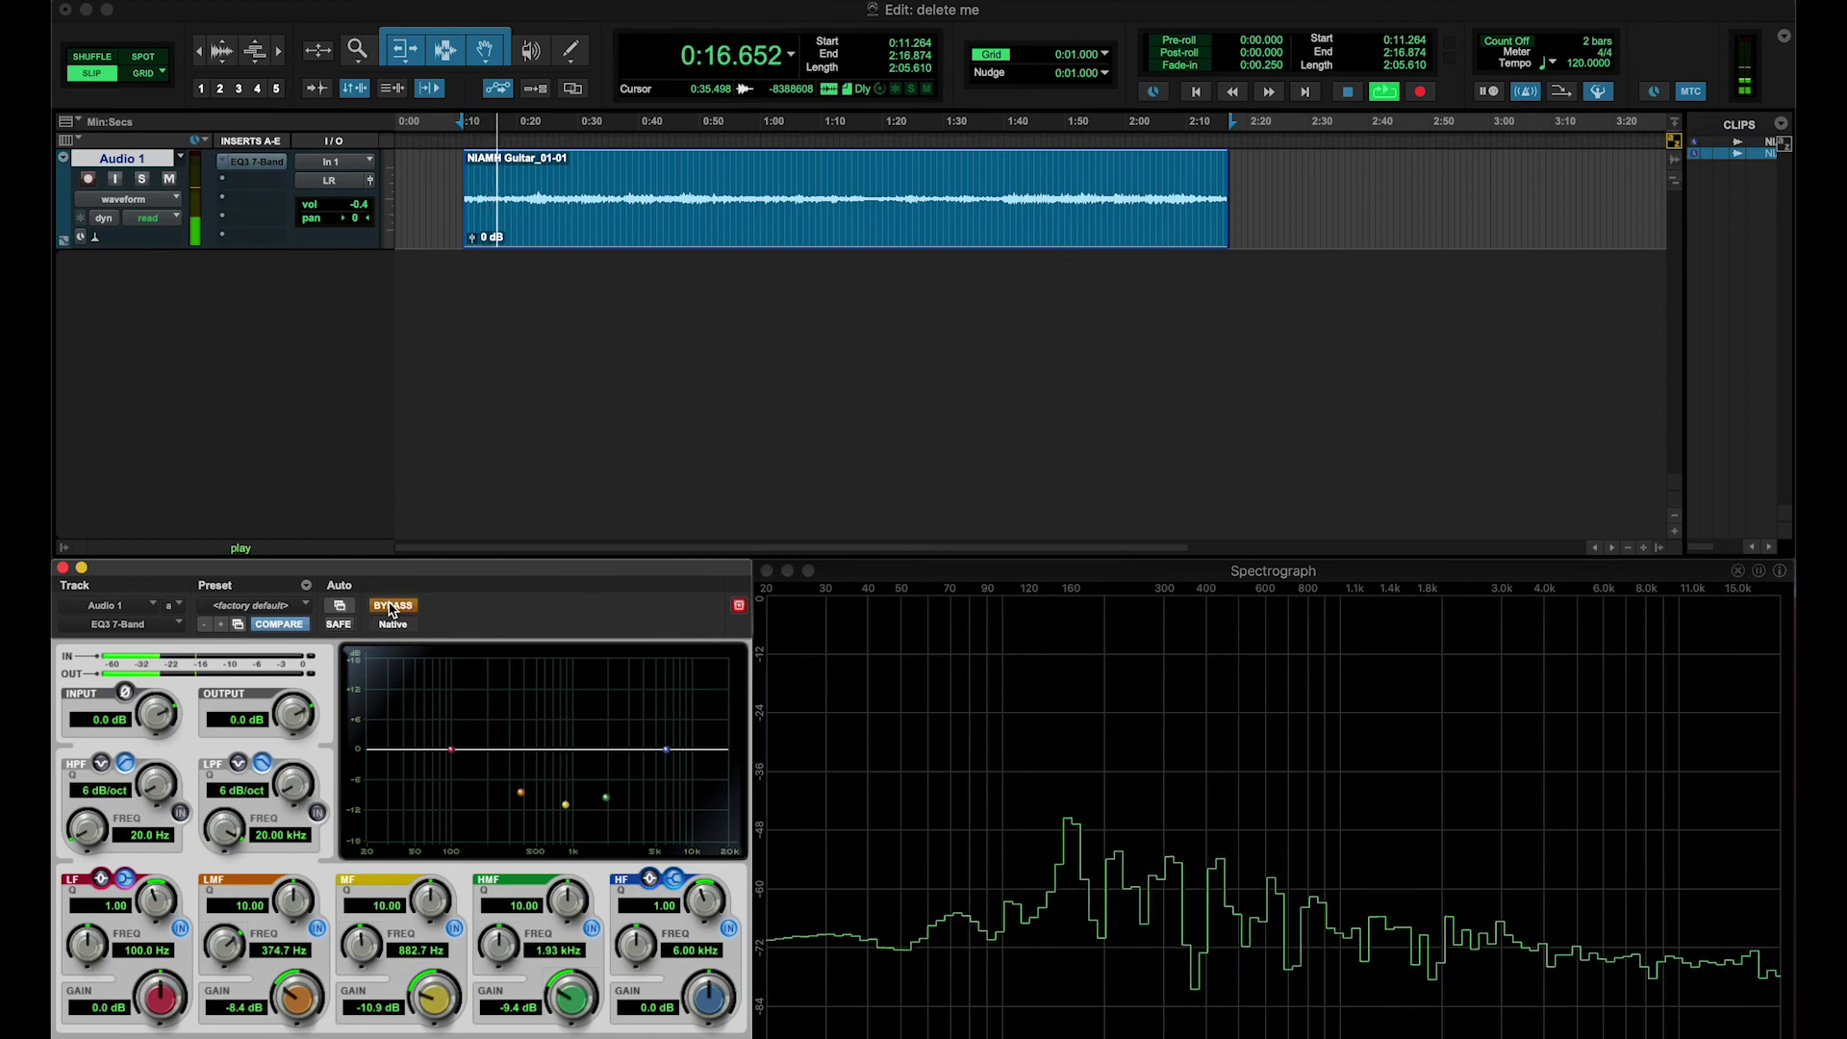
left_click(391, 606)
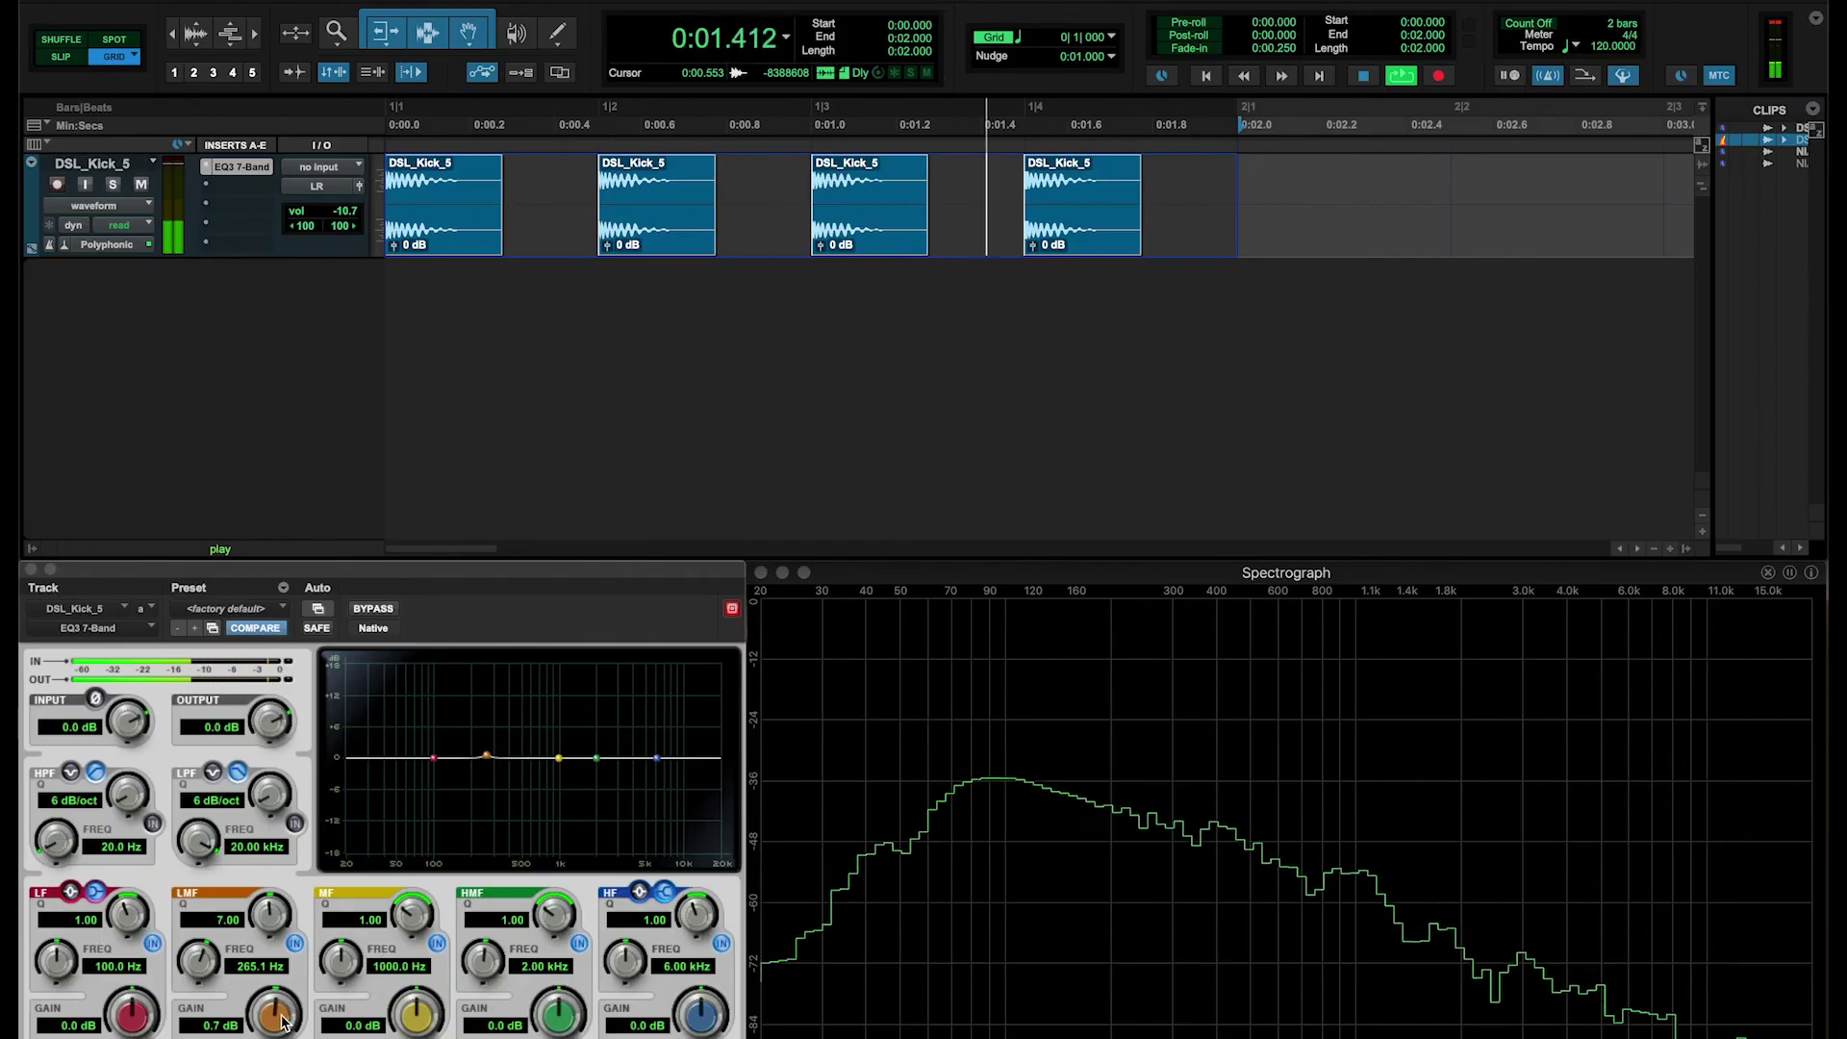
Boost the kick's LMF band by 12.5 dB, tune it to 65.4 Hz, and turn the boost into a -16.1 dB cut.
left_click_drag(282, 1021, 106, 1038)
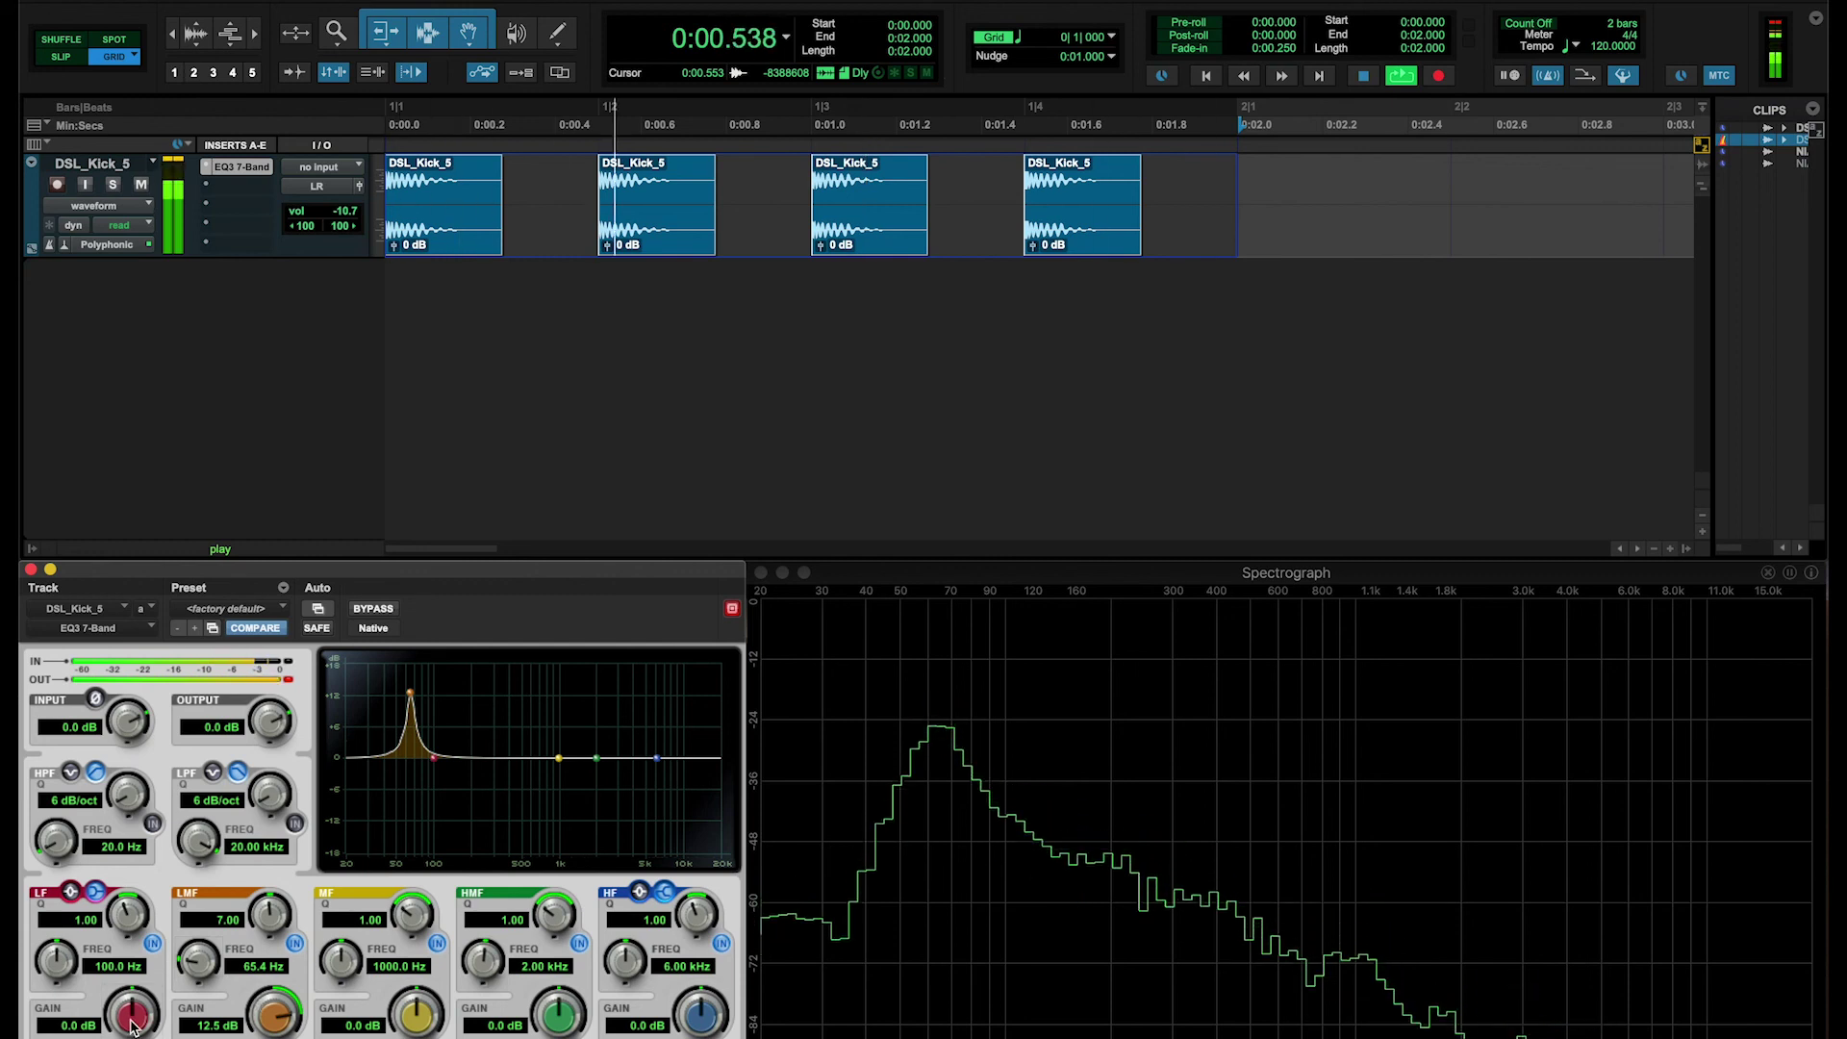
left_click_drag(273, 1007, 194, 1020)
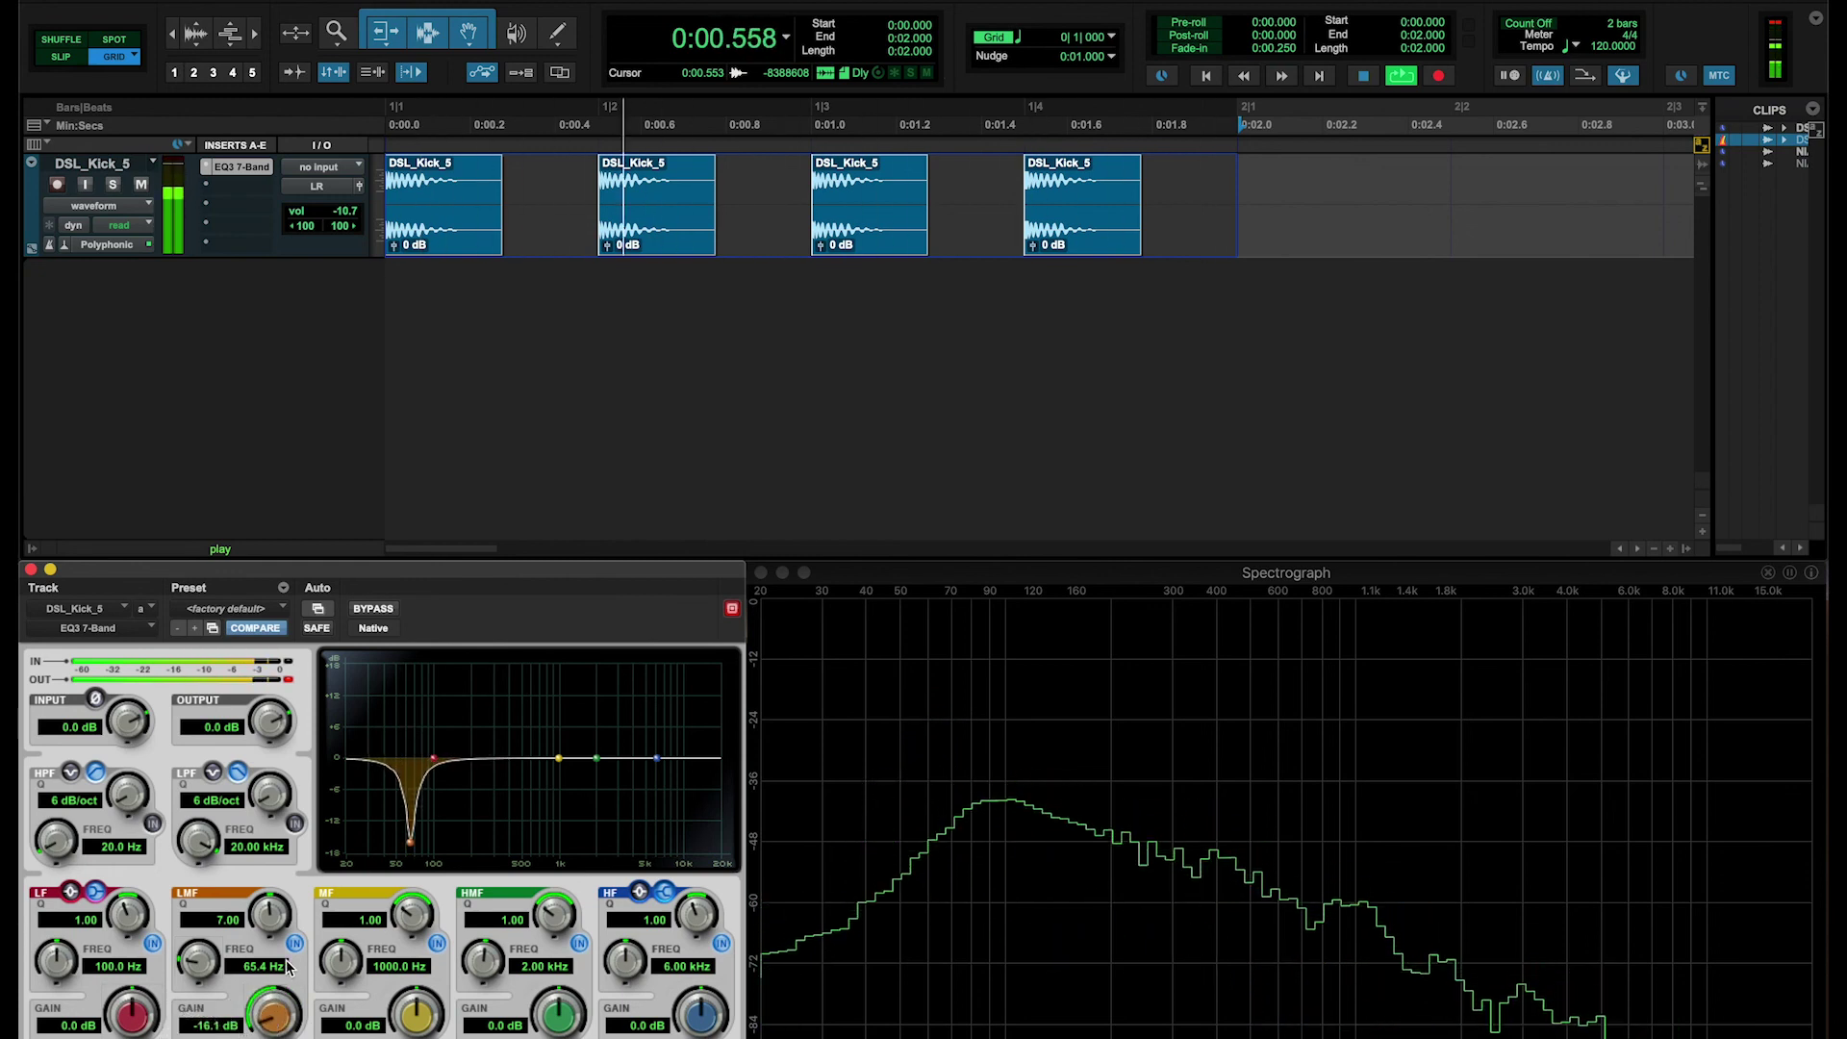
Compare the looping kick with and without the LMF cut by toggling the EQ's bypass twice, leaving the EQ active.
left_click(368, 610)
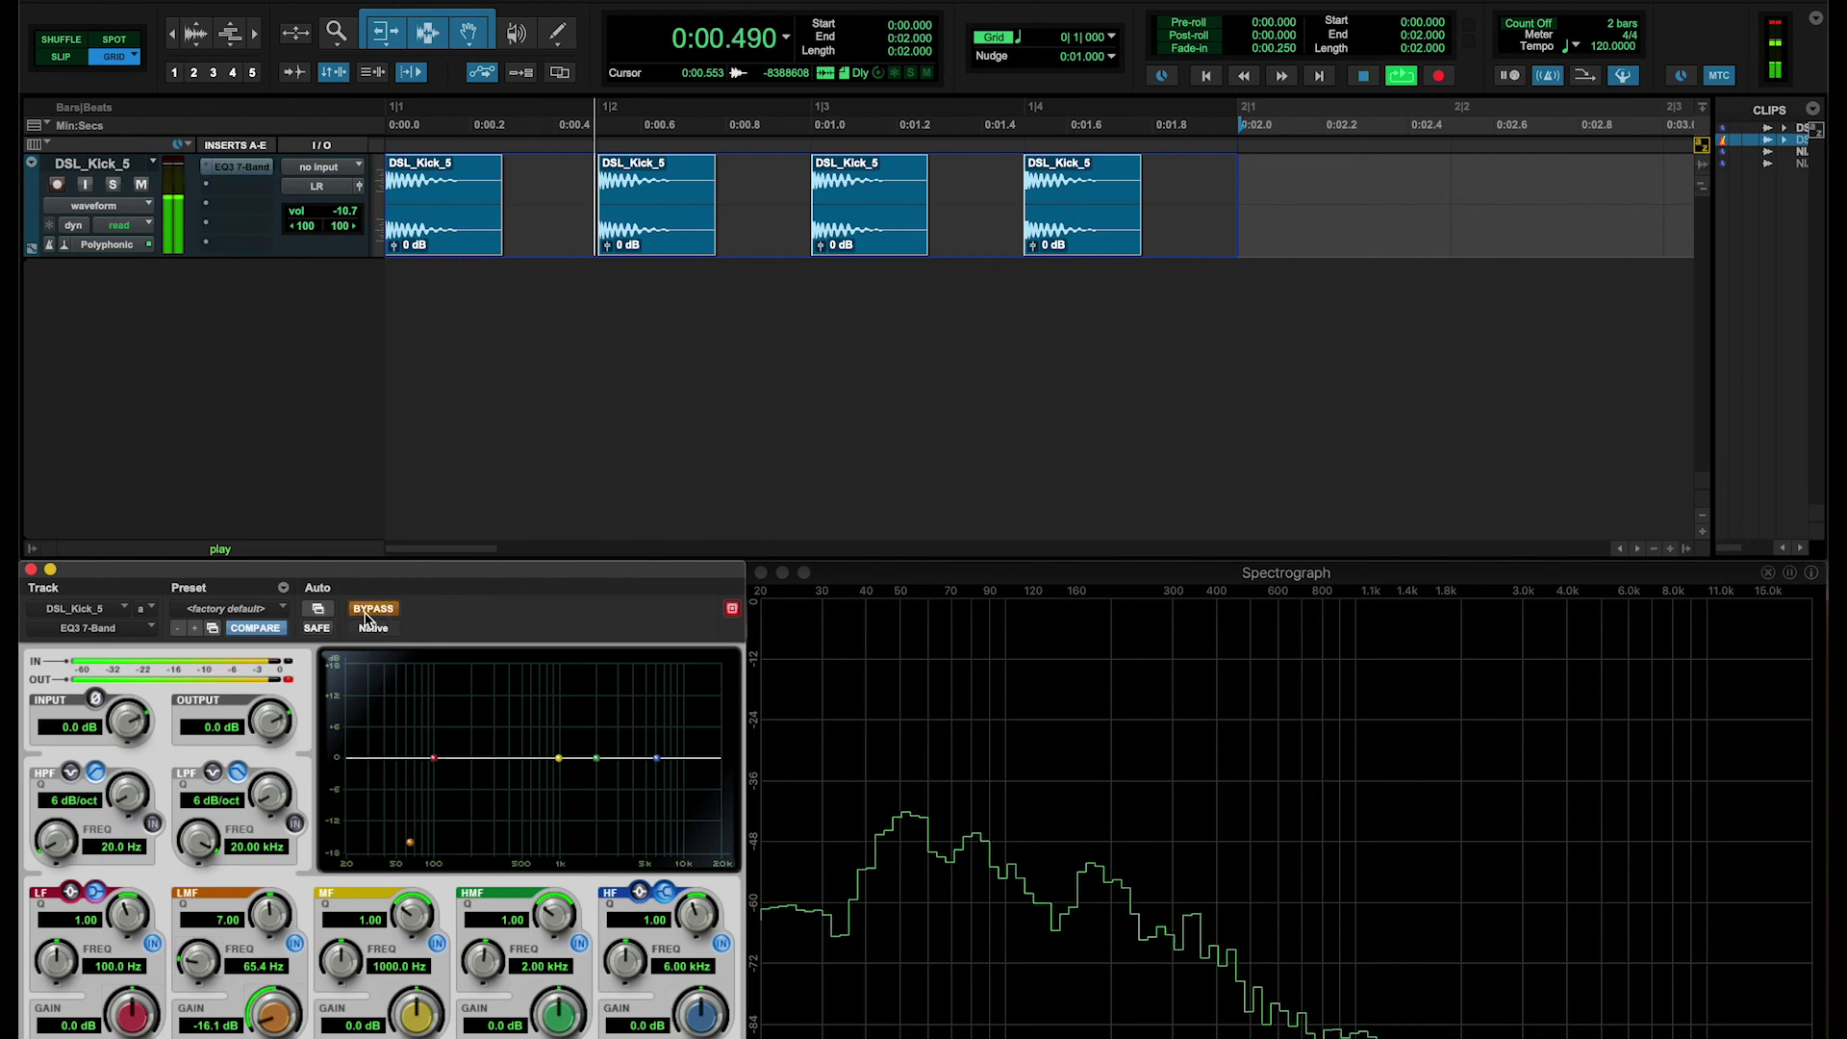
left_click(366, 616)
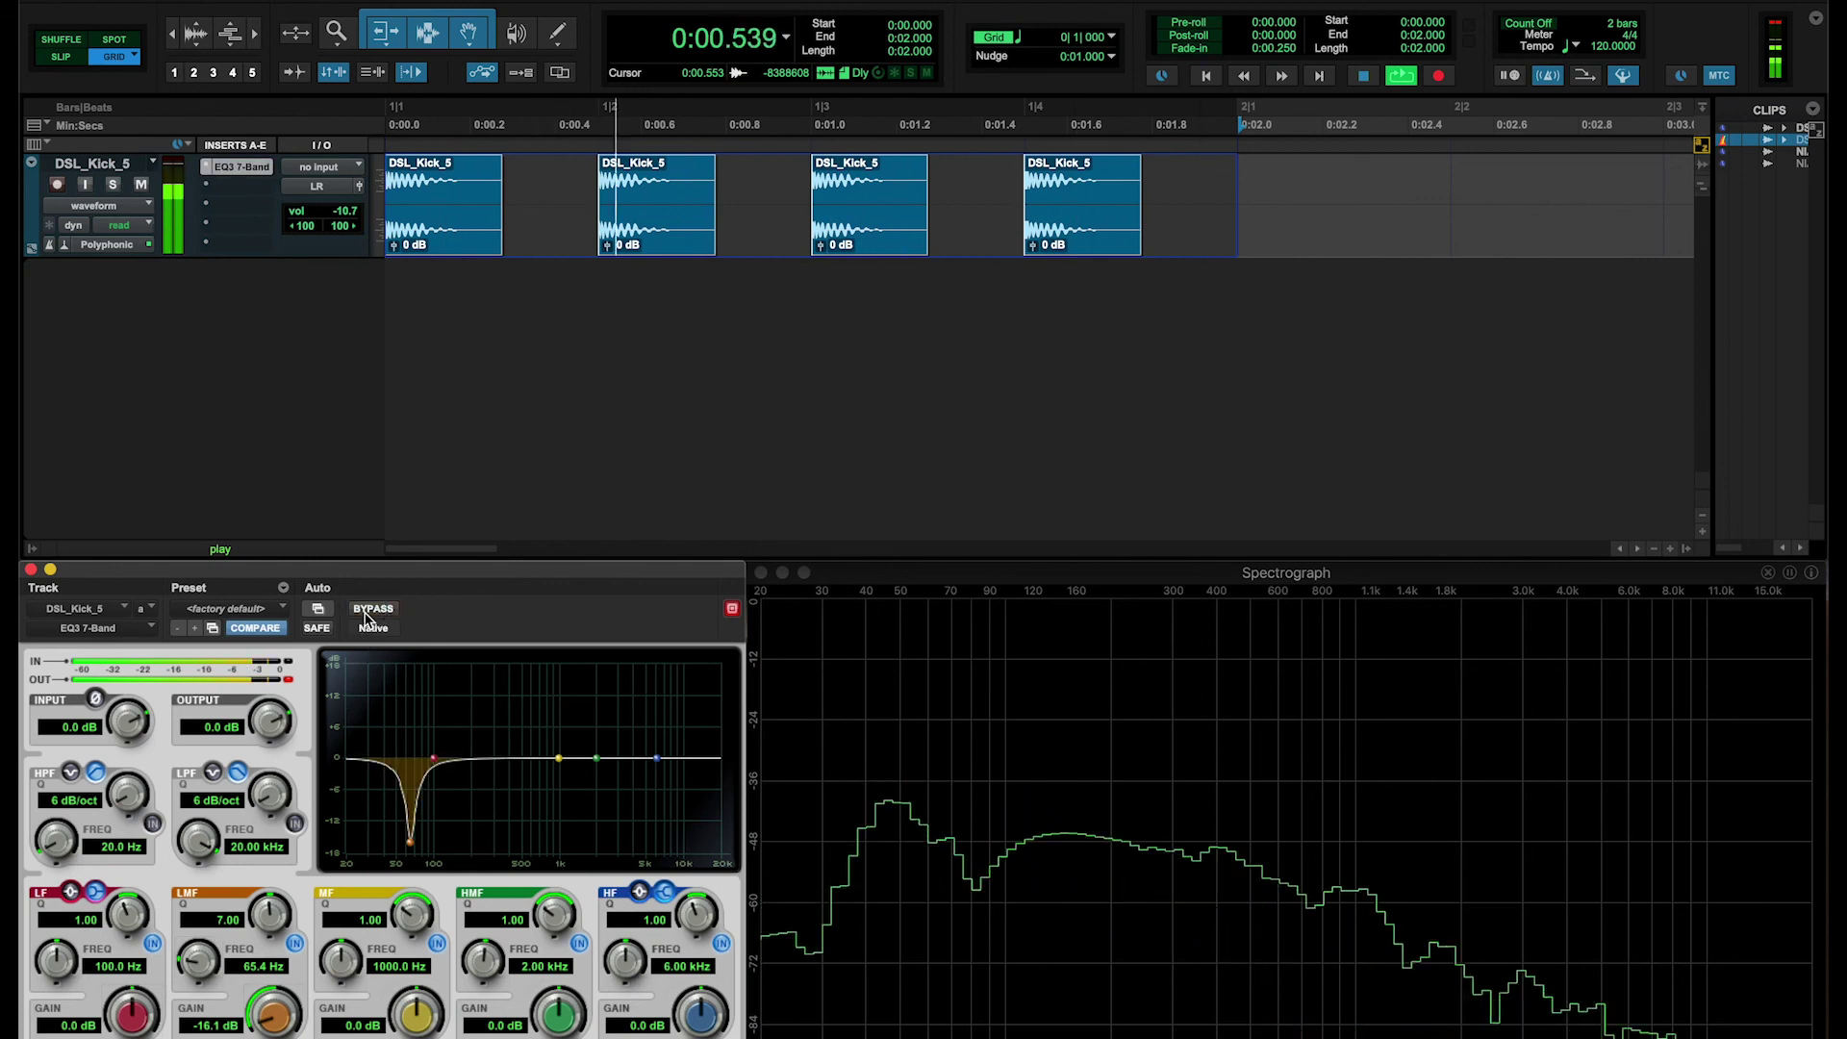
left_click(367, 615)
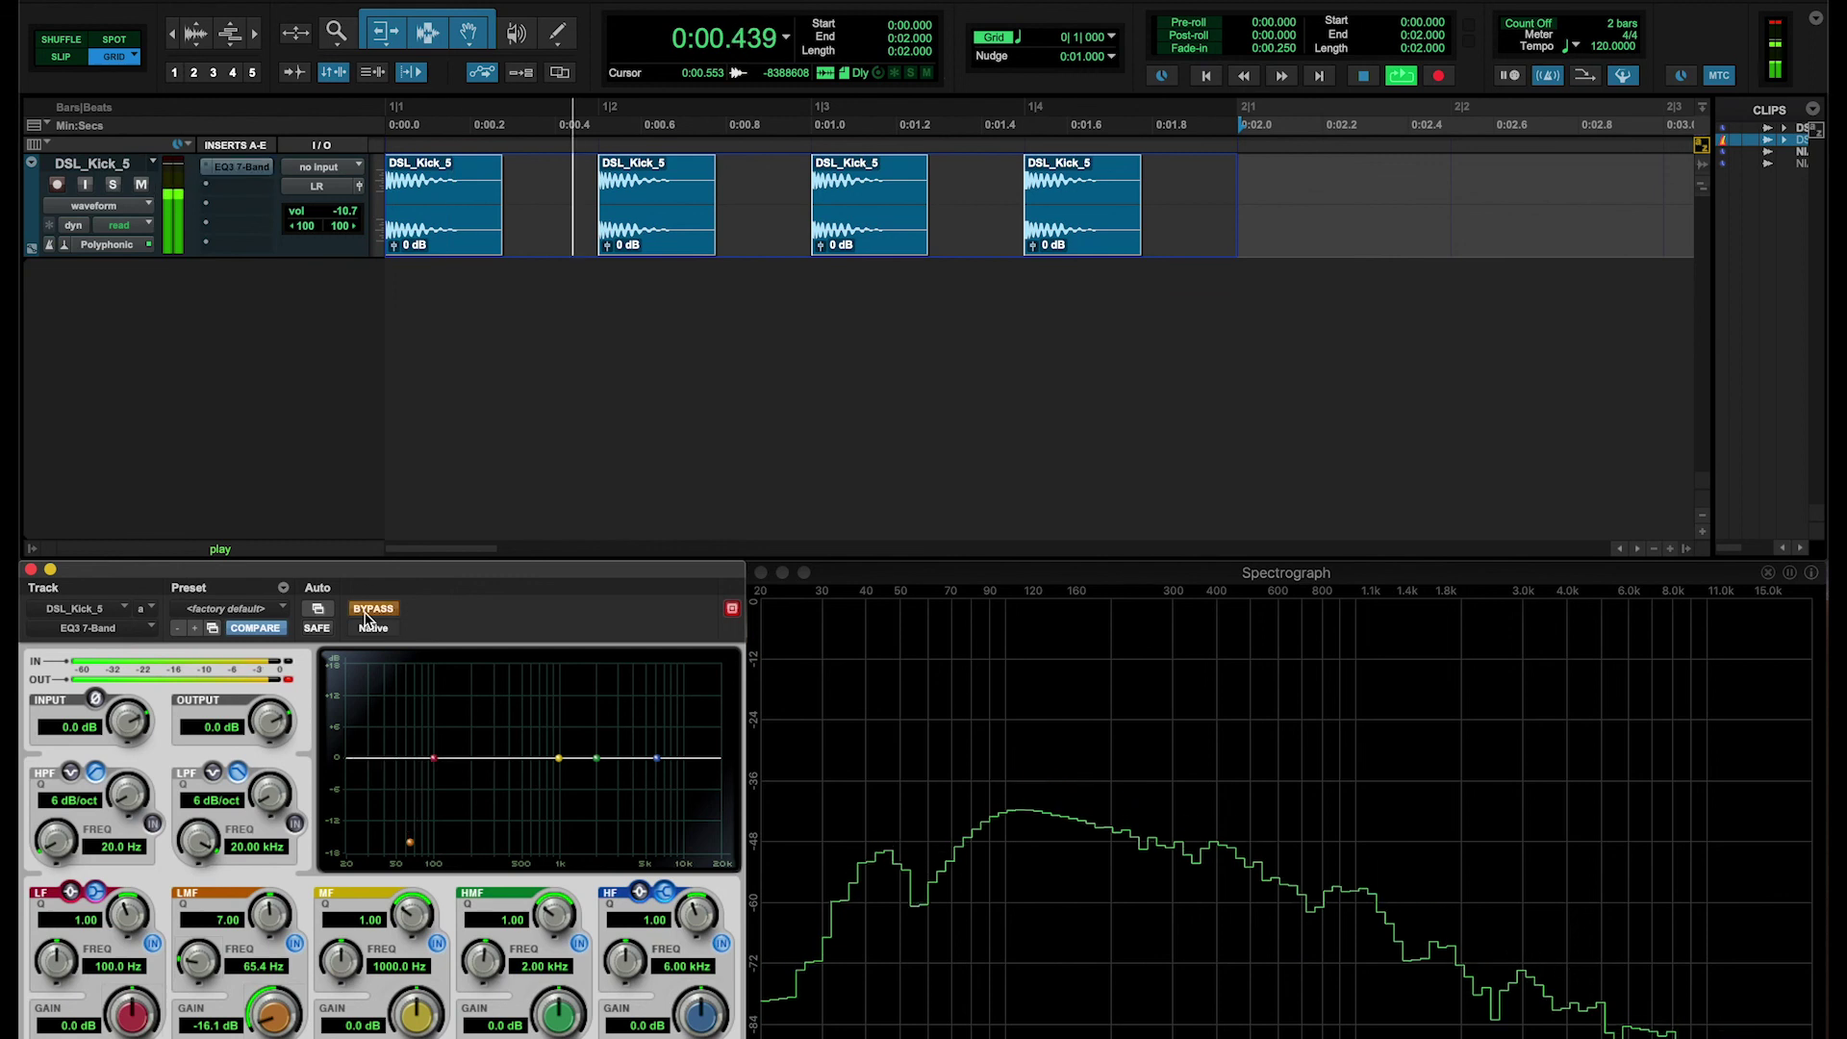
left_click(366, 615)
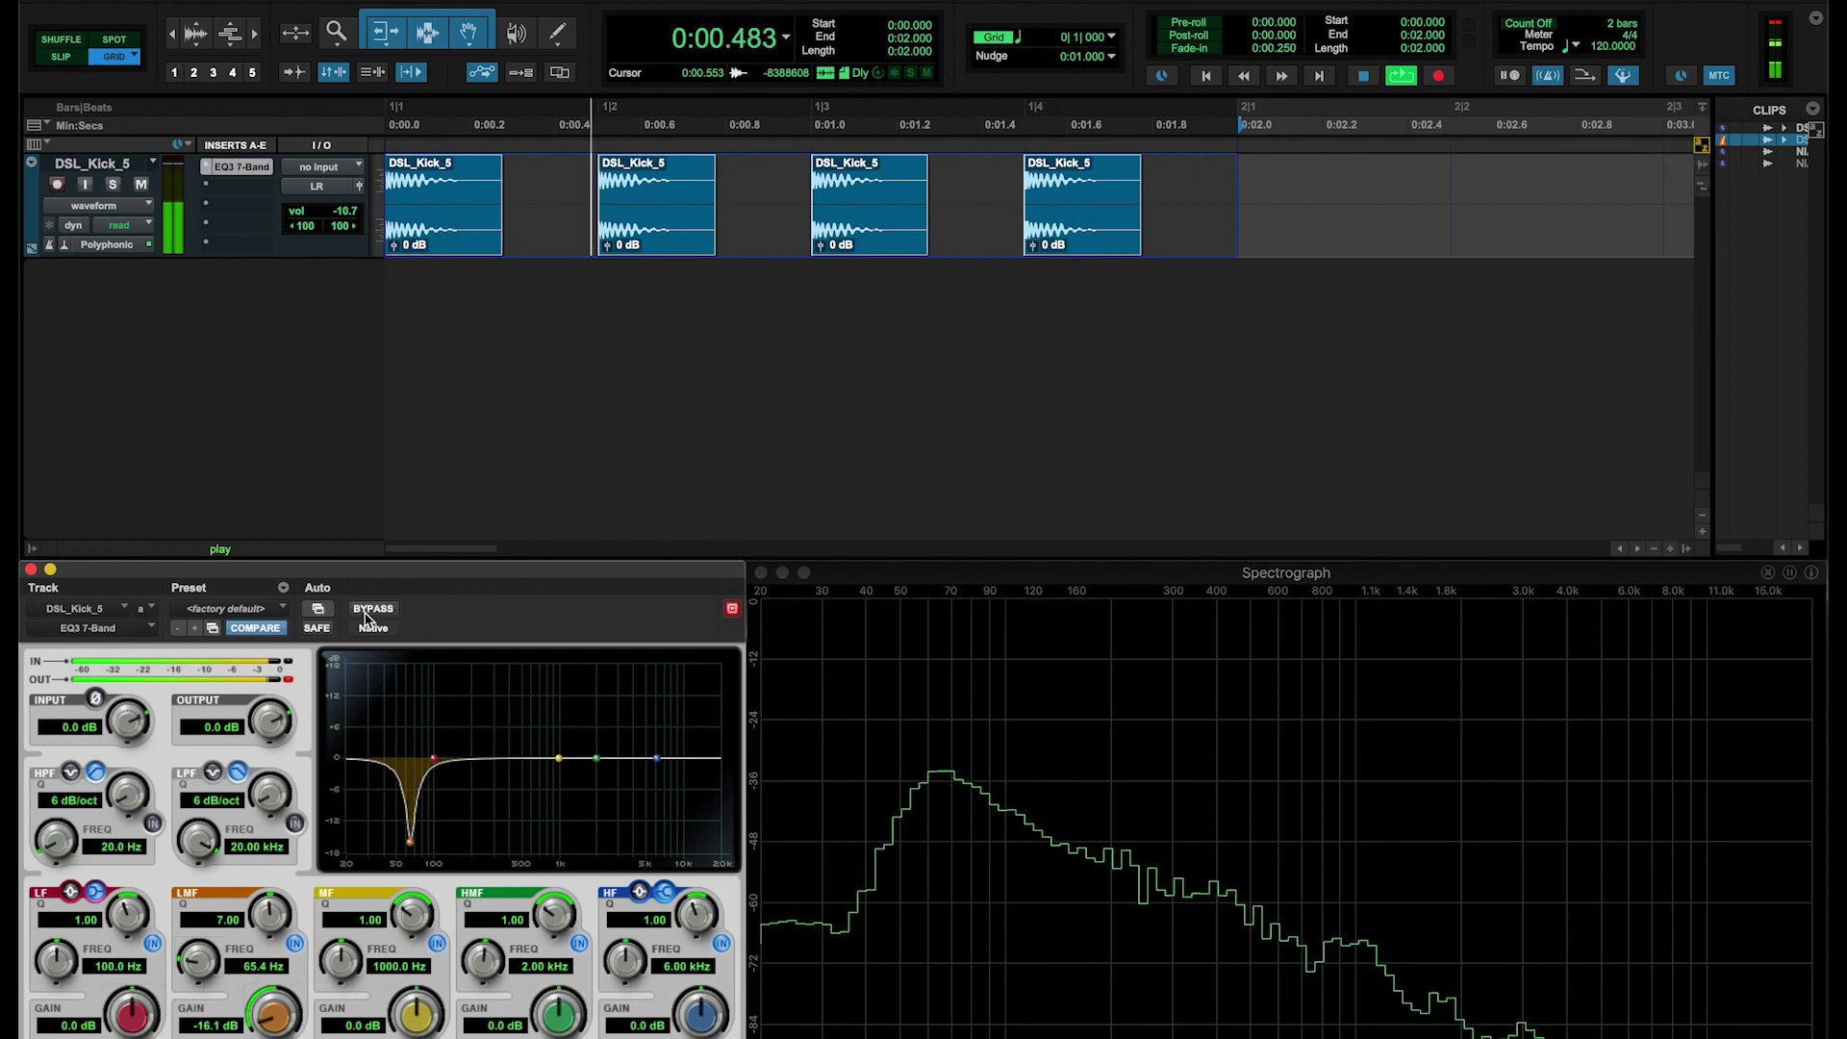